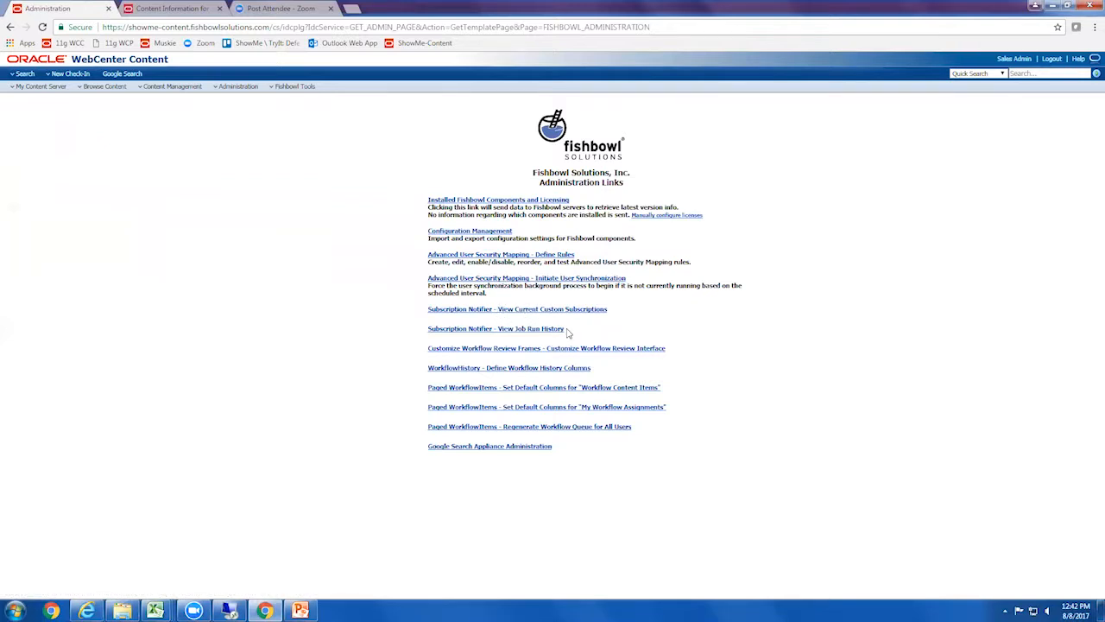
Step: Open the list of current custom subscriptions and switch the New Releases- Marketing Assets subscription's enabled state twice
{"action": "left_click", "coordinate": [535, 318]}
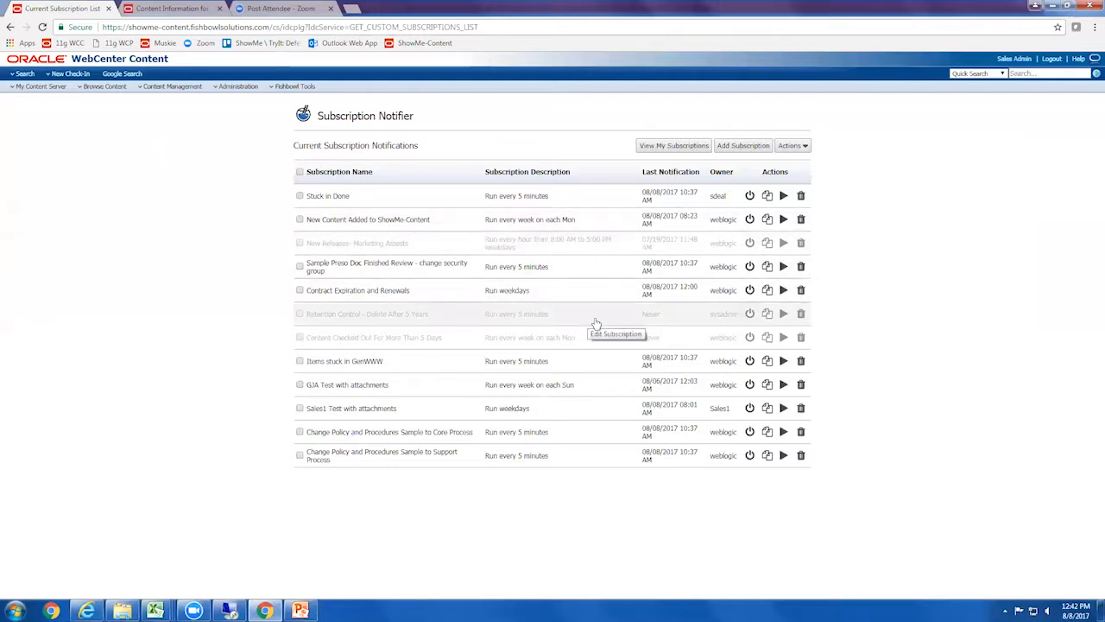
{"action": "left_click", "coordinate": [750, 244]}
{"action": "left_click", "coordinate": [751, 245]}
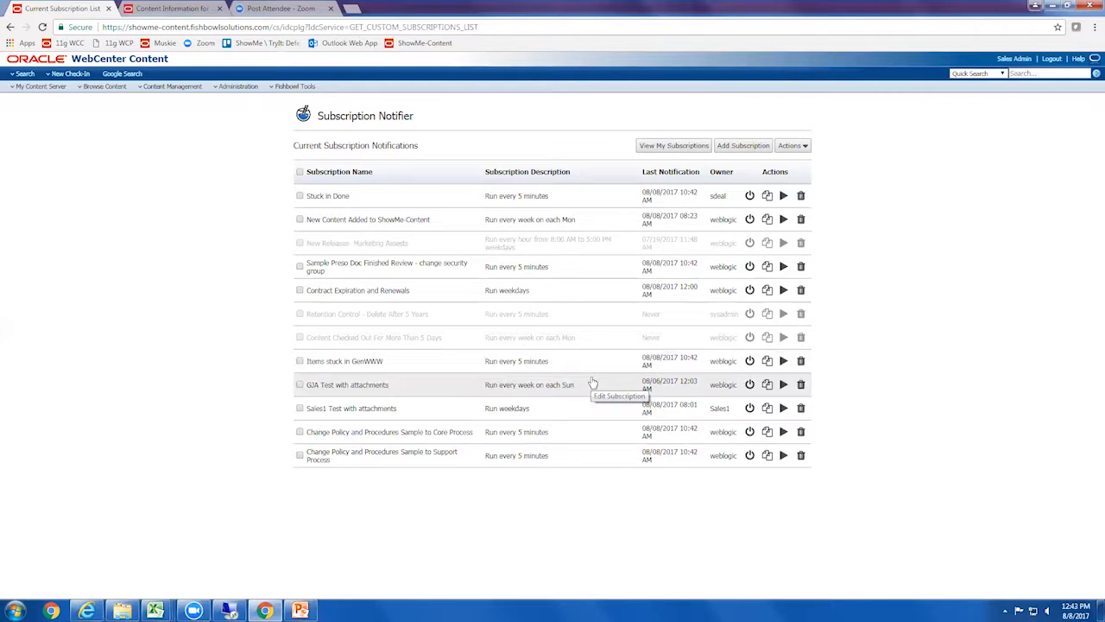
Step: Open the Items stuck in GenWWW subscription and turn Ignore Schedule off and back on to inspect the schedule options
{"action": "left_click", "coordinate": [535, 361]}
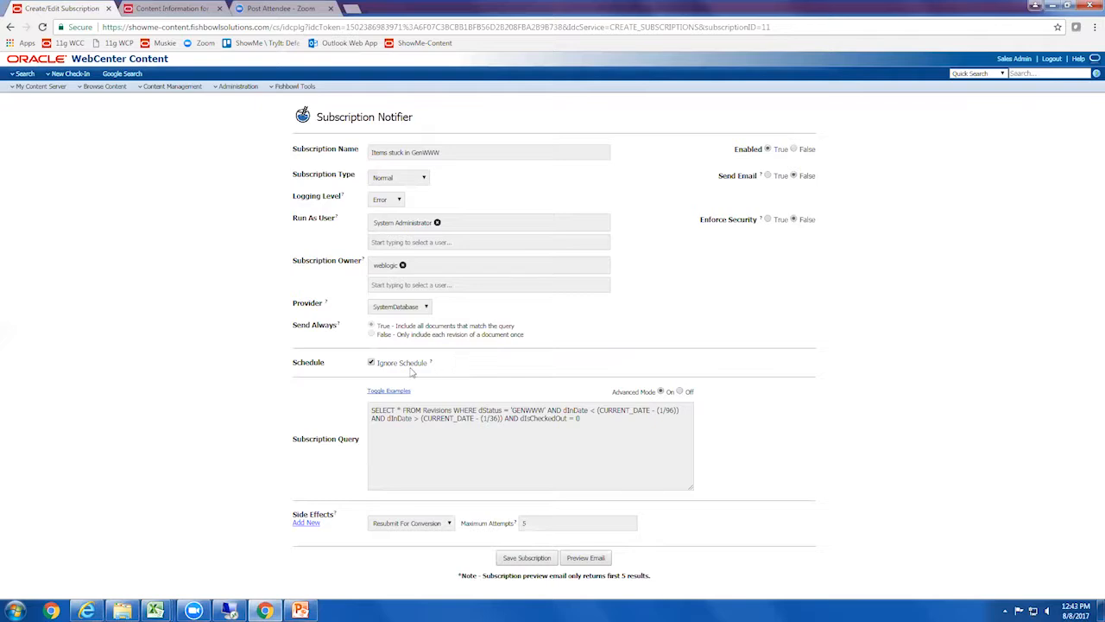
{"action": "left_click", "coordinate": [371, 362]}
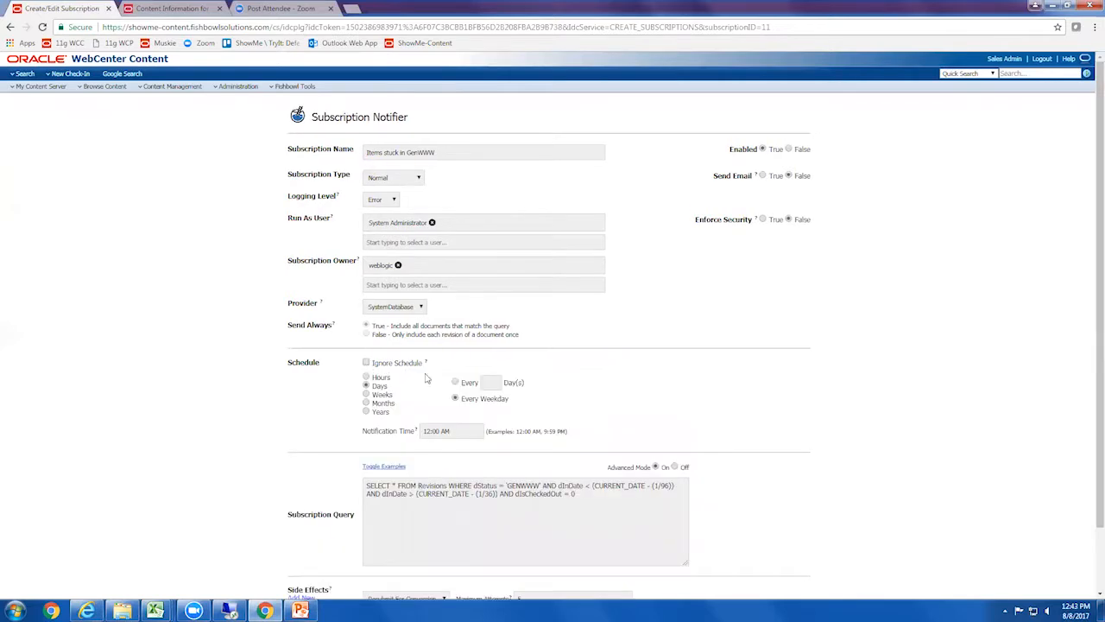
{"action": "scroll", "coordinate": [368, 345], "scroll_direction": "down", "scroll_amount": 1}
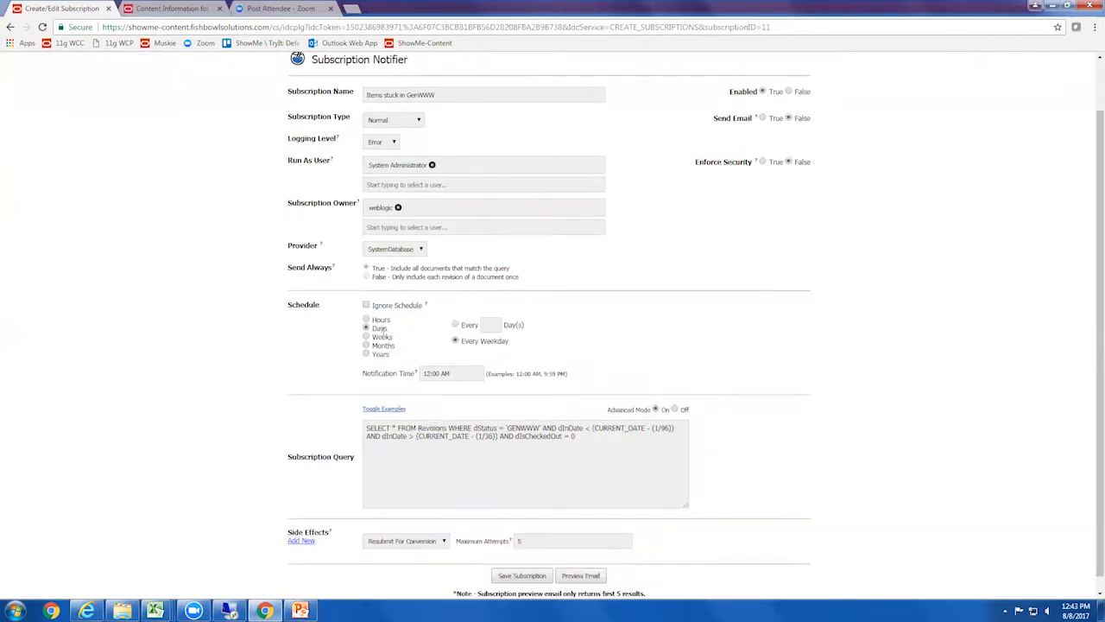
{"action": "left_click", "coordinate": [366, 306]}
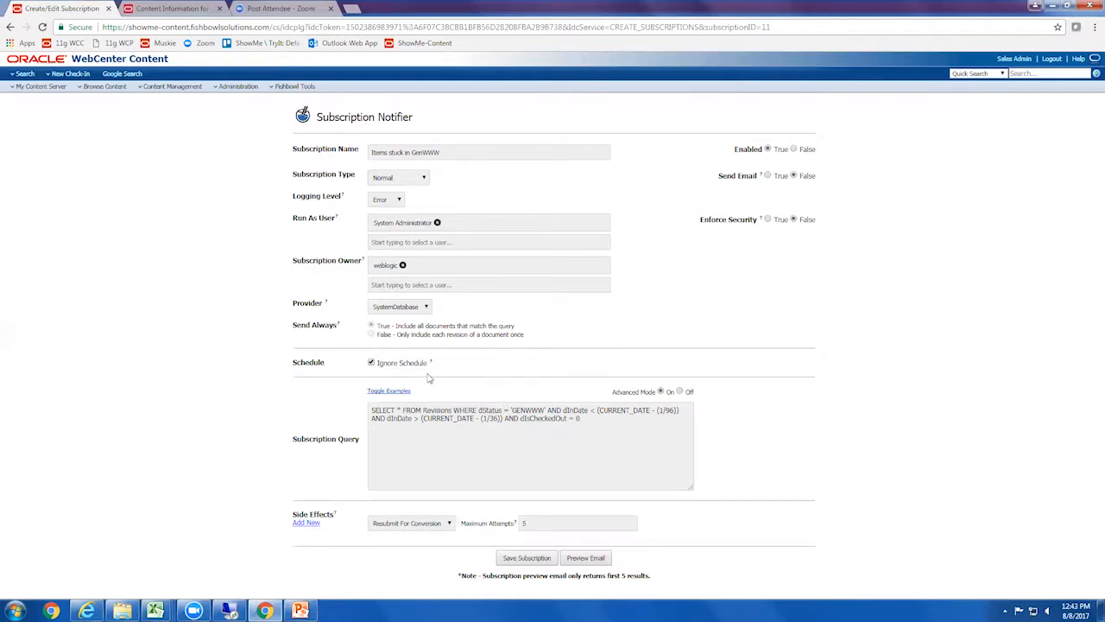
{"action": "mouse_move", "coordinate": [432, 365]}
Step: Inspect the available side effects, keep Resubmit For Conversion selected, and go to its Maximum Attempts value
{"action": "left_click", "coordinate": [441, 531]}
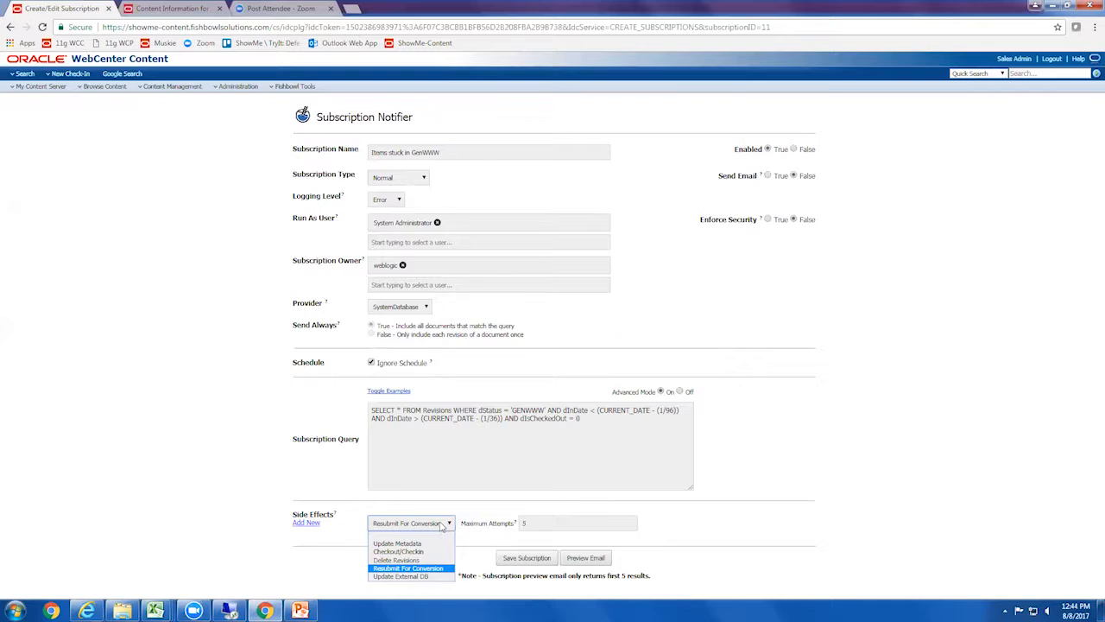
{"action": "left_click", "coordinate": [443, 574]}
{"action": "left_click", "coordinate": [535, 525]}
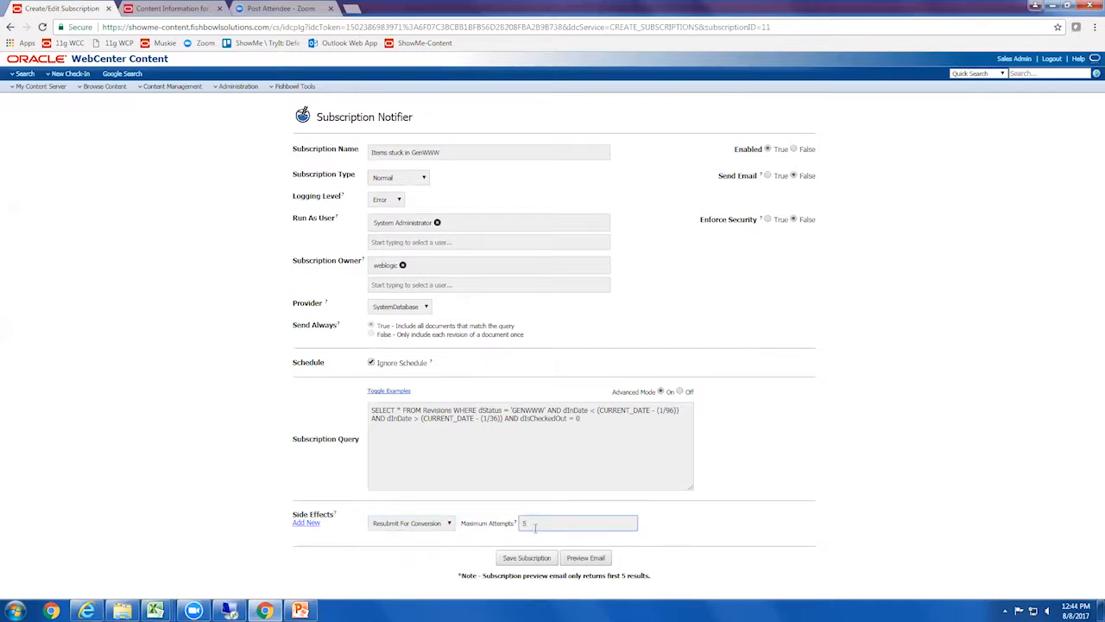
Step: Preview the notification email of the Items stuck in GenWWW subscription and save the subscription
{"action": "left_click", "coordinate": [594, 560]}
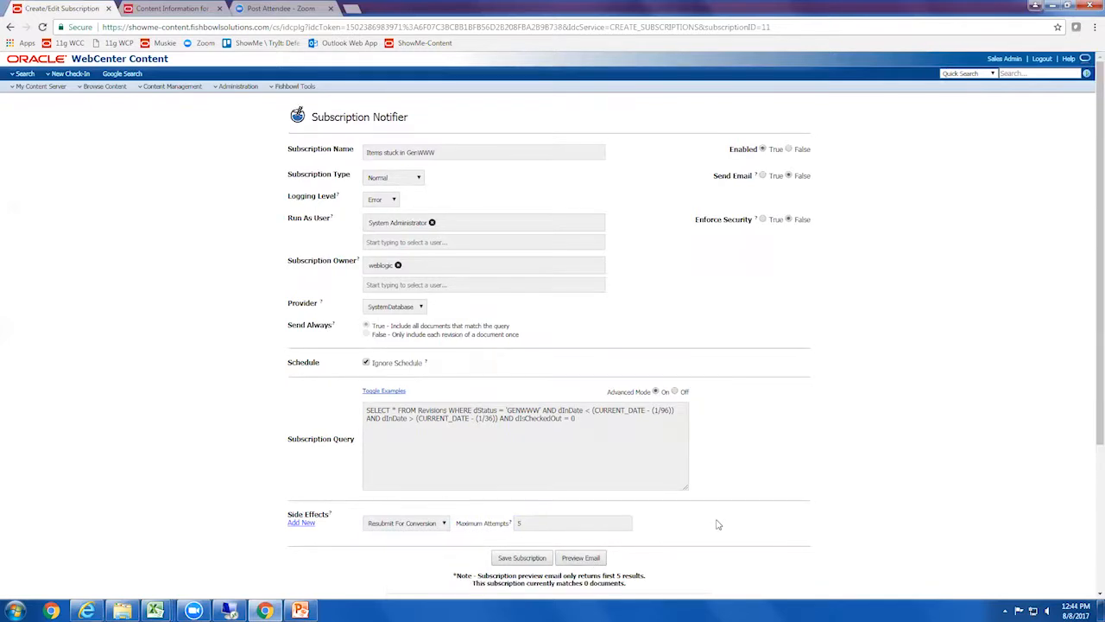
{"action": "scroll", "coordinate": [722, 523], "scroll_direction": "down", "scroll_amount": 2}
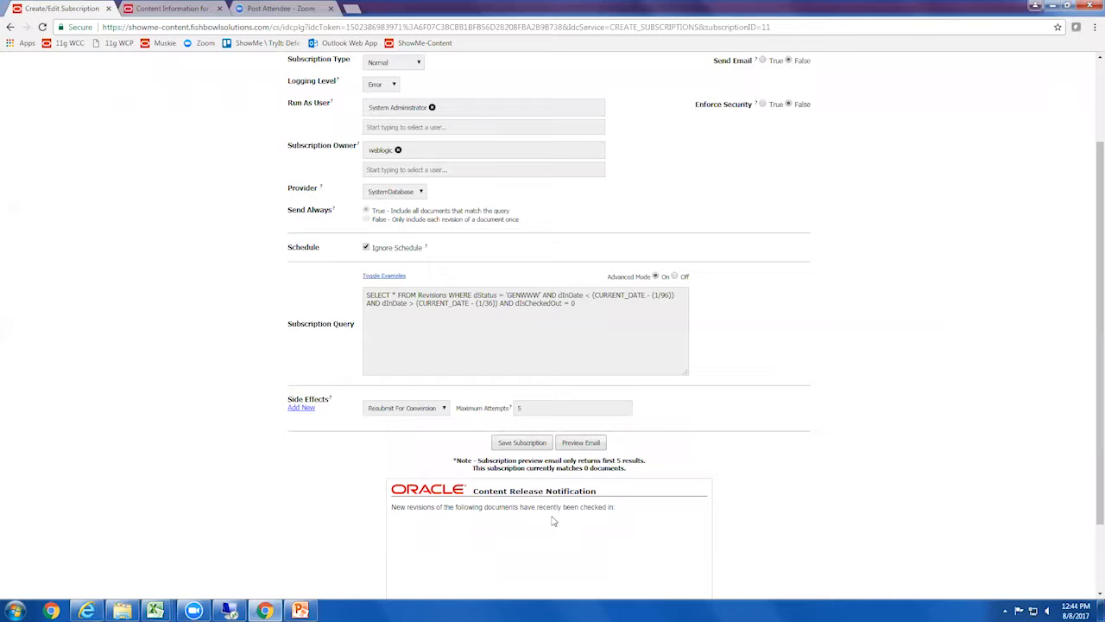
{"action": "left_click", "coordinate": [520, 444]}
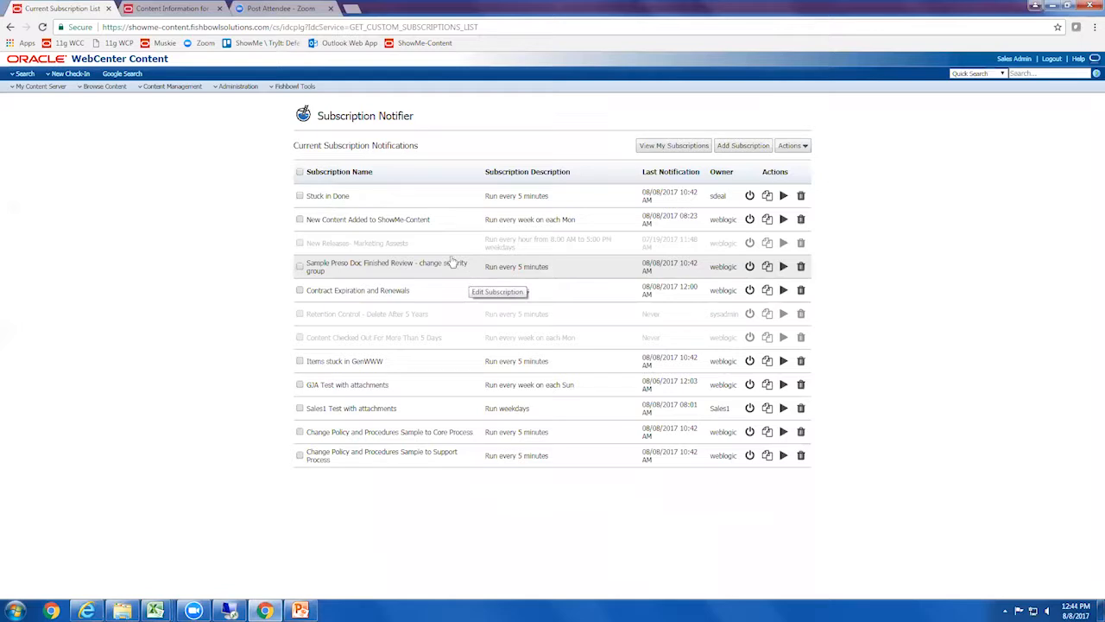
Step: Open the Stuck in Done subscription, review its query and side effect, and save it
{"action": "left_click", "coordinate": [408, 207]}
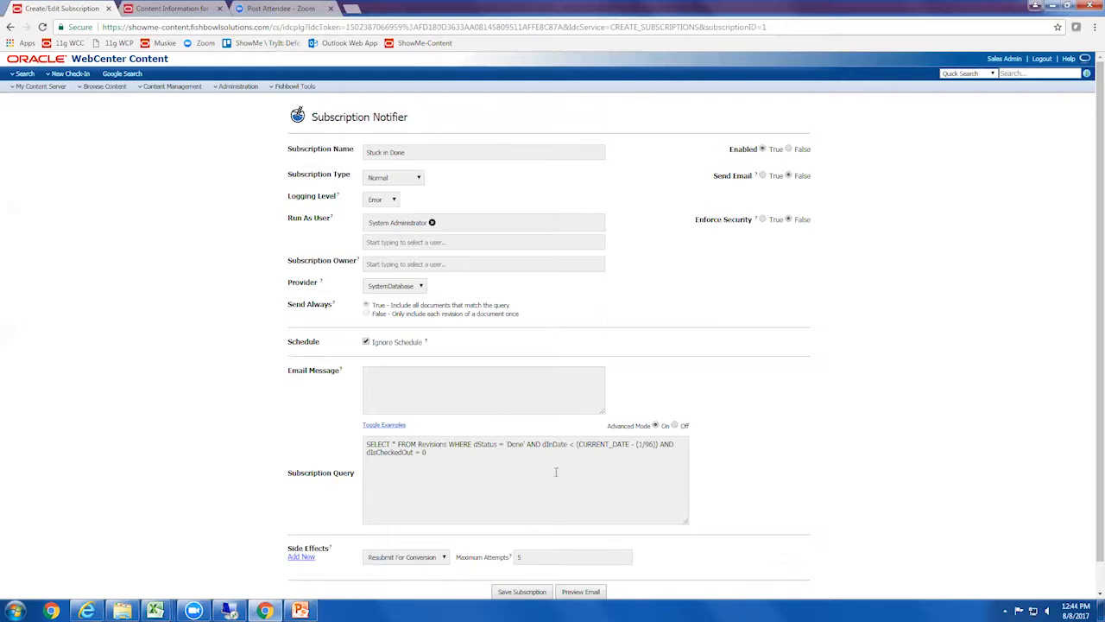
{"action": "scroll", "coordinate": [552, 535], "scroll_direction": "down", "scroll_amount": 2}
{"action": "left_click", "coordinate": [545, 562]}
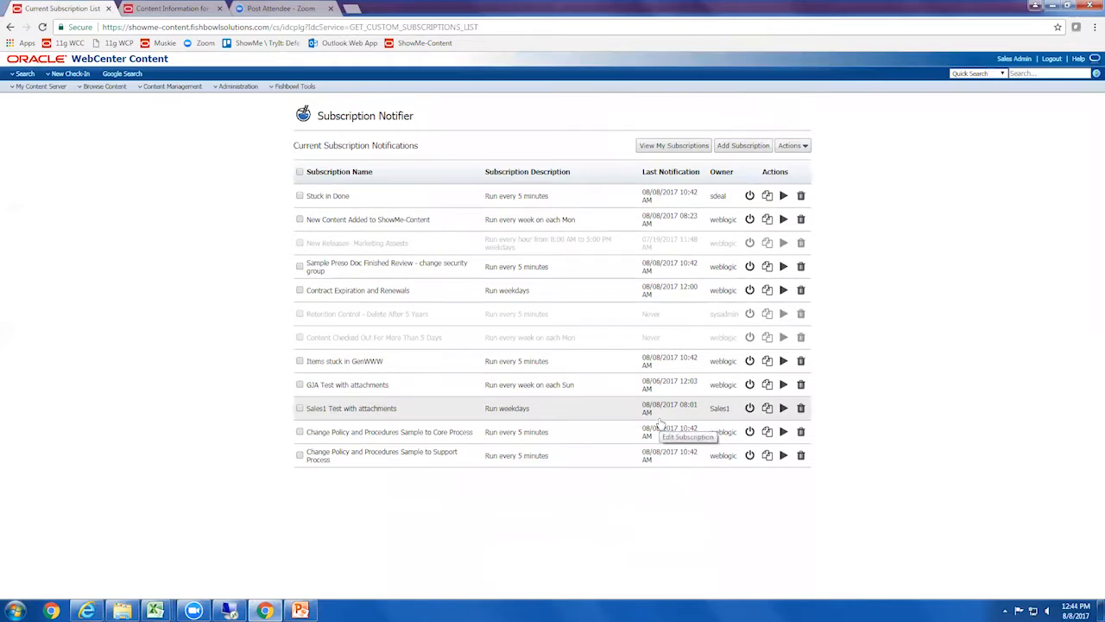
Step: Open the Contract Expiration and Renewals subscription and examine the choices for its subscription type and review date field
{"action": "left_click", "coordinate": [420, 296]}
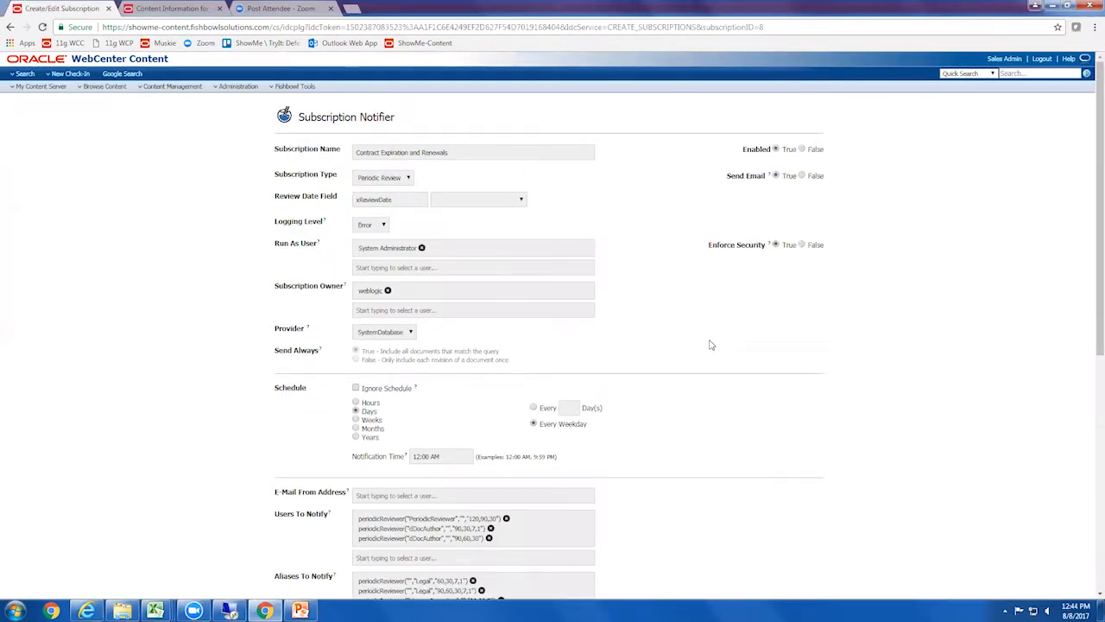
{"action": "left_click", "coordinate": [405, 178]}
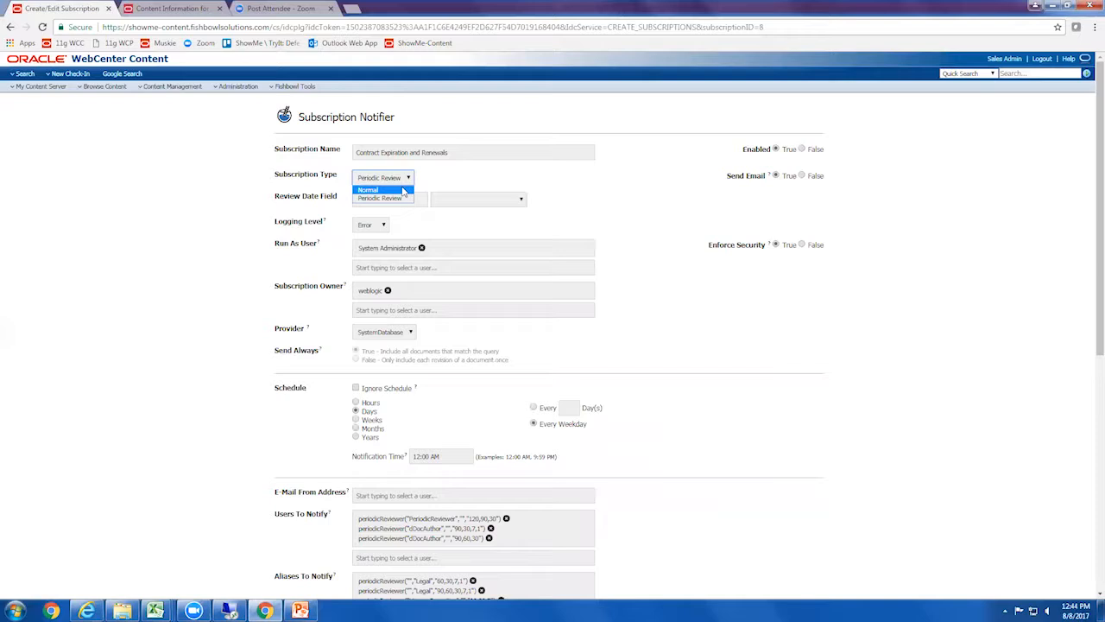
{"action": "left_click", "coordinate": [437, 182]}
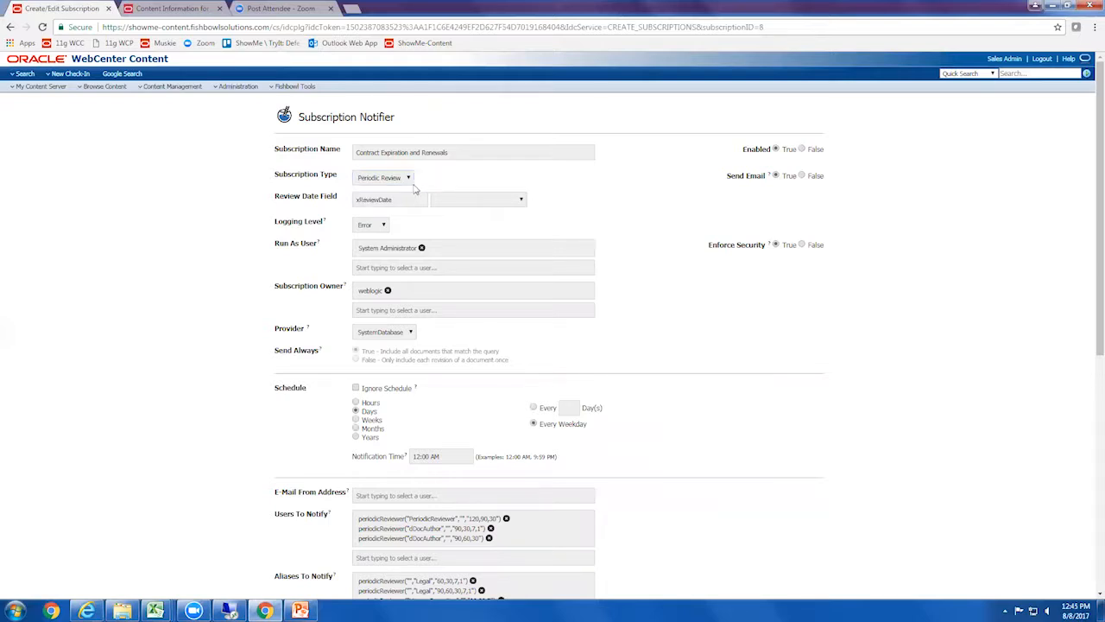
{"action": "left_click", "coordinate": [409, 181]}
{"action": "left_click", "coordinate": [430, 187]}
{"action": "left_click", "coordinate": [496, 202]}
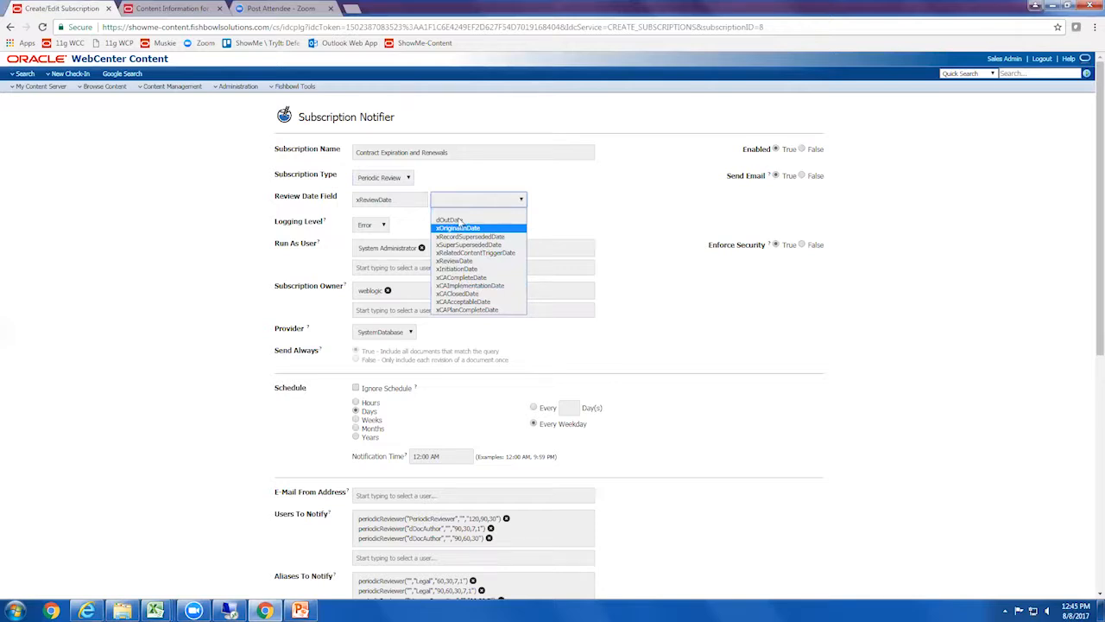
{"action": "left_click", "coordinate": [411, 216]}
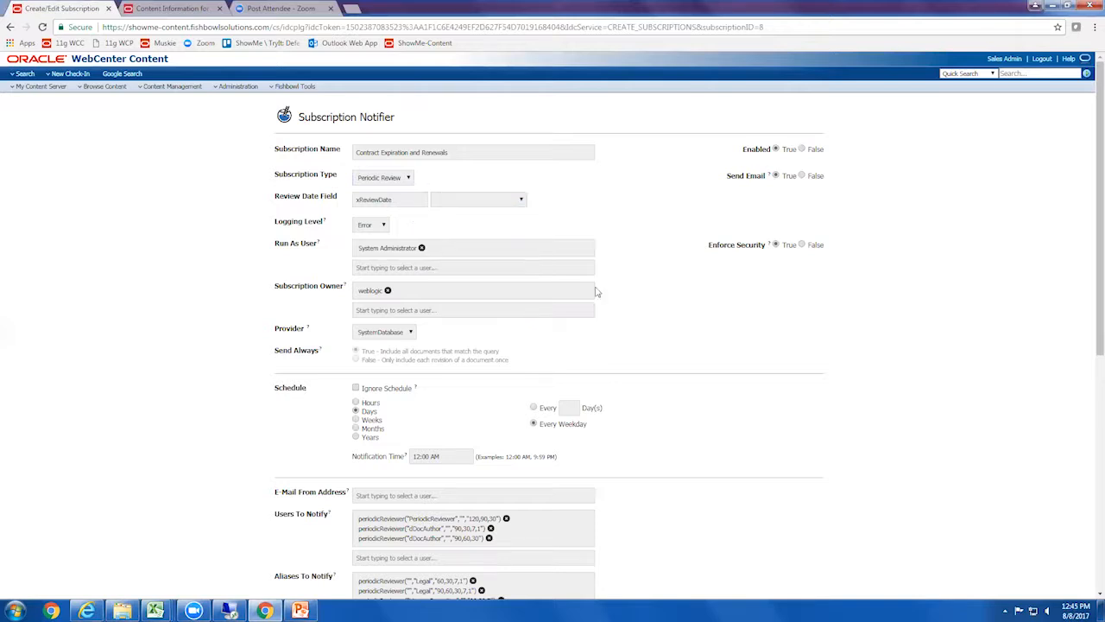
Step: Review the subscription's schedule and the users and aliases it notifies
{"action": "scroll", "coordinate": [635, 301], "scroll_direction": "down", "scroll_amount": 2}
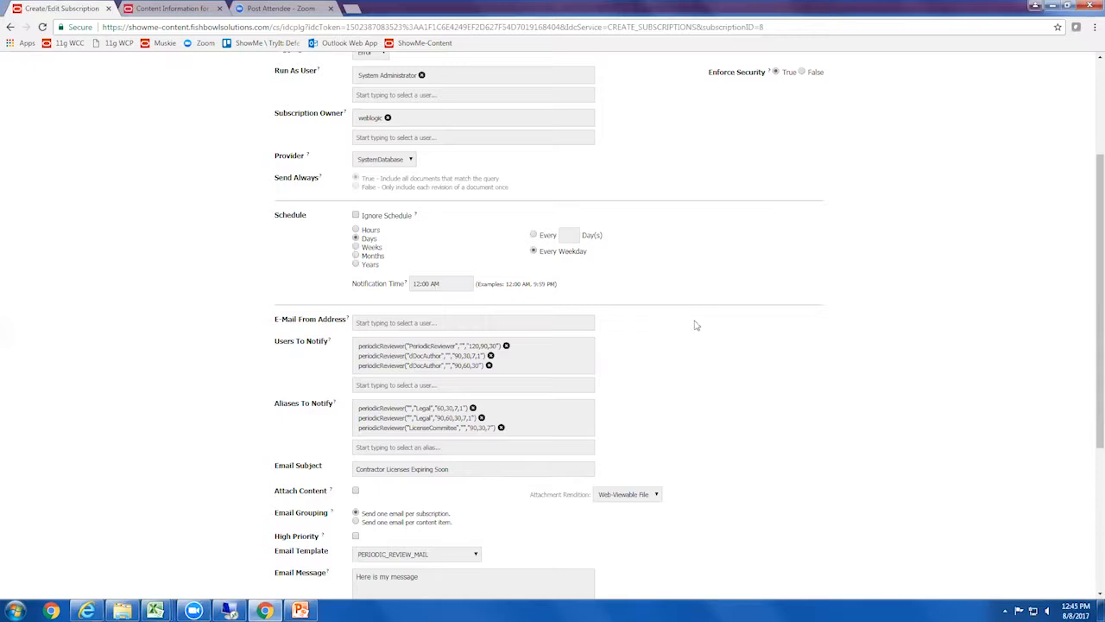
{"action": "scroll", "coordinate": [696, 325], "scroll_direction": "down", "scroll_amount": 1}
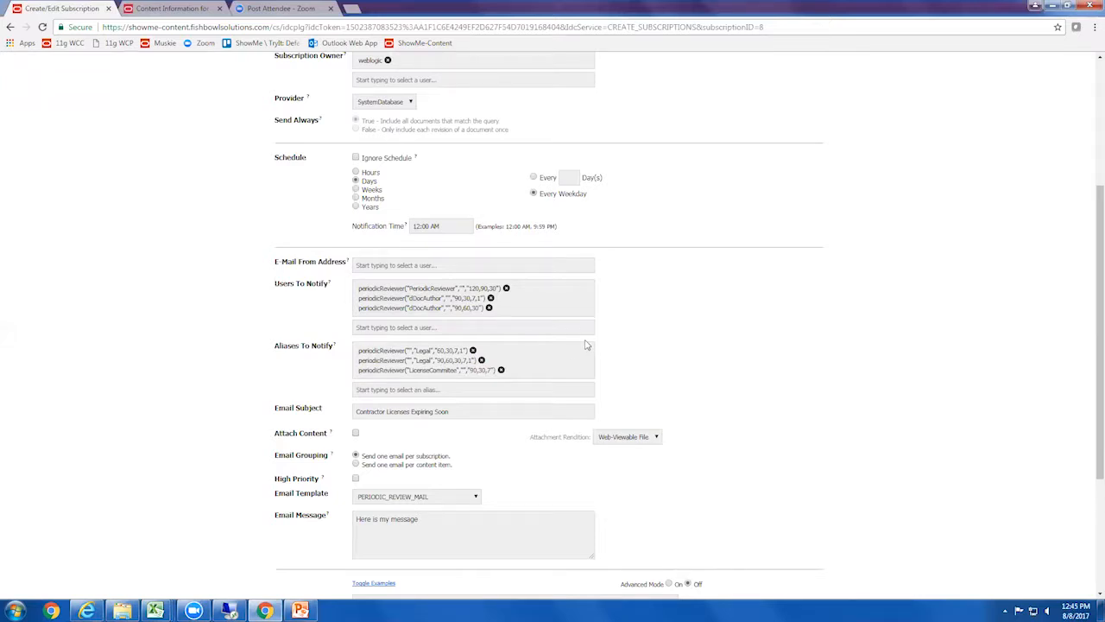
{"action": "left_click", "coordinate": [385, 389]}
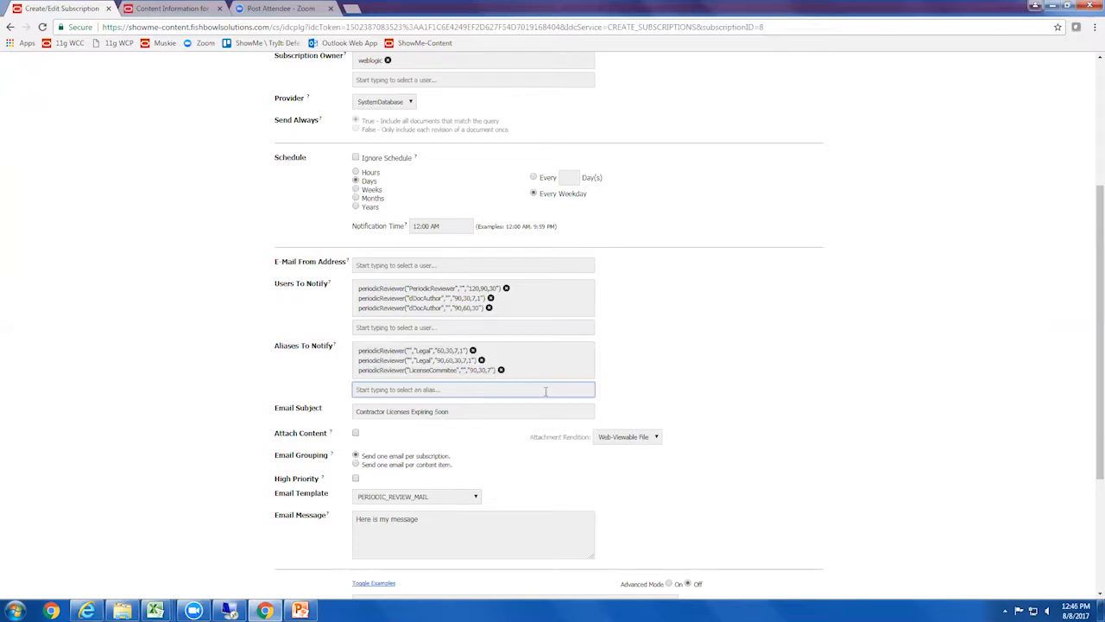
Step: Check the available email templates, keeping PERIODIC_REVIEW_MAIL, and append ". More text" to the email message
{"action": "scroll", "coordinate": [545, 391], "scroll_direction": "down", "scroll_amount": 5}
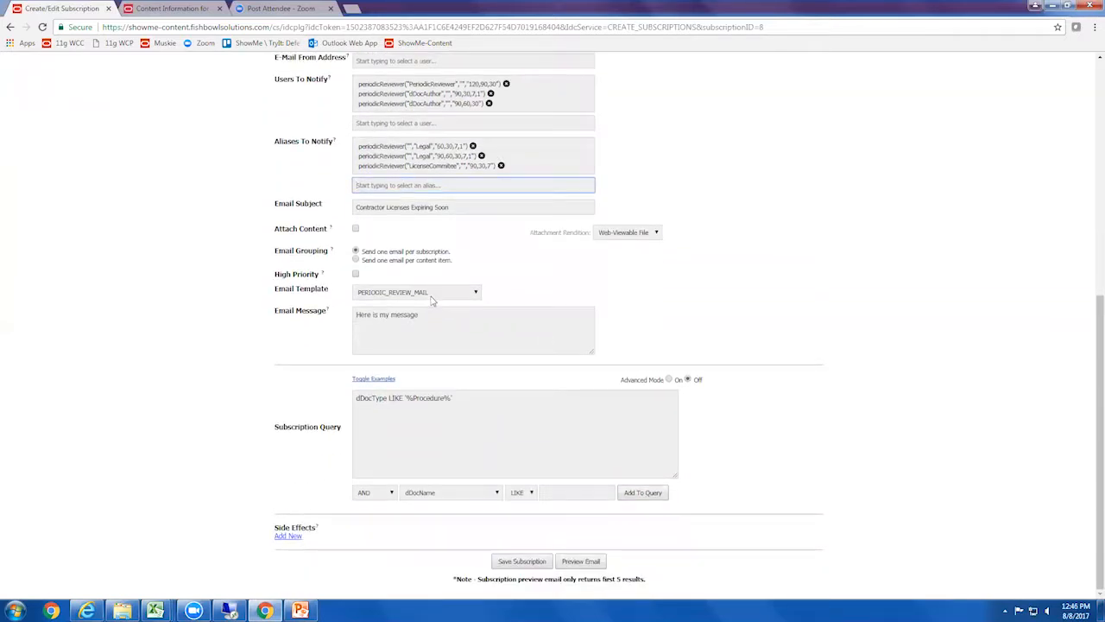
{"action": "left_click", "coordinate": [432, 296]}
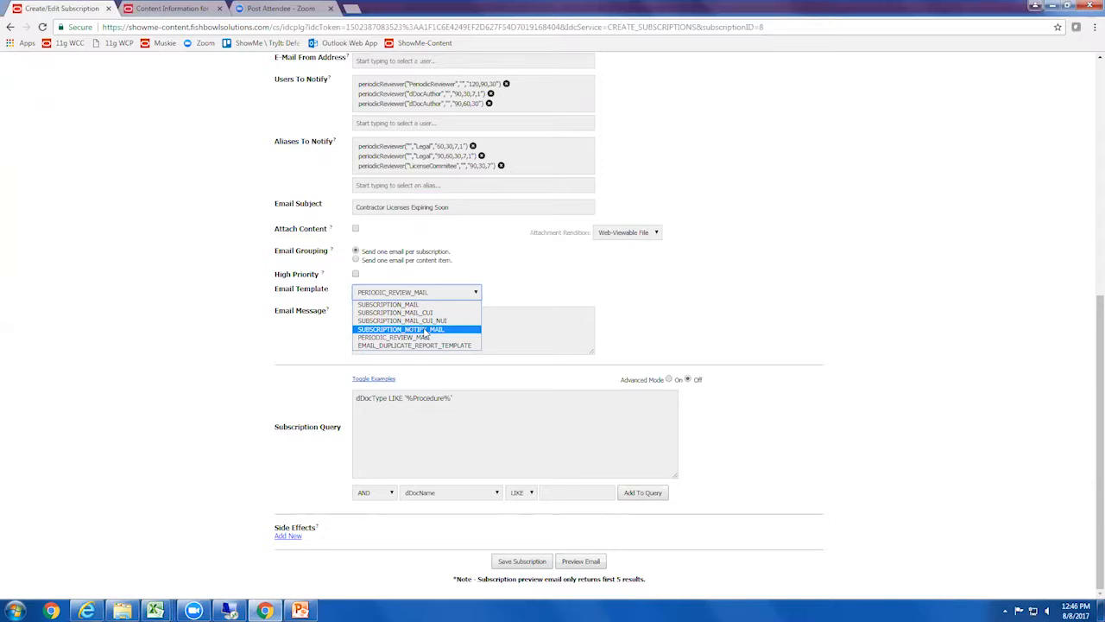
{"action": "left_click", "coordinate": [526, 320]}
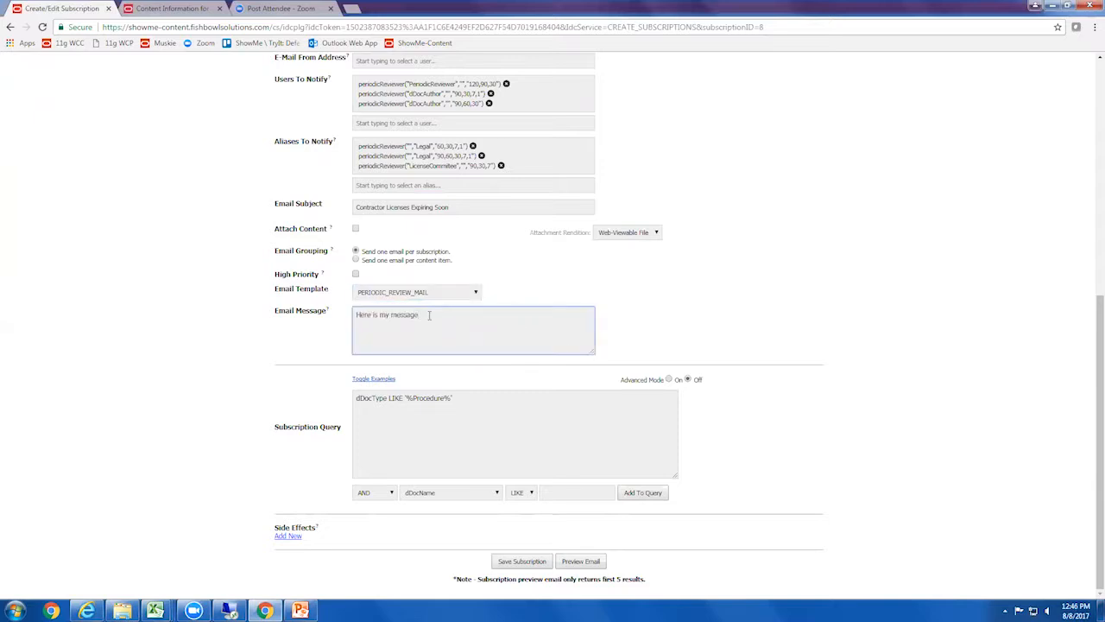
{"action": "type", "text": ". More text"}
Step: Add the condition AND xComments LIKE TEST to the subscription query, and delete that condition again
{"action": "left_click", "coordinate": [483, 496]}
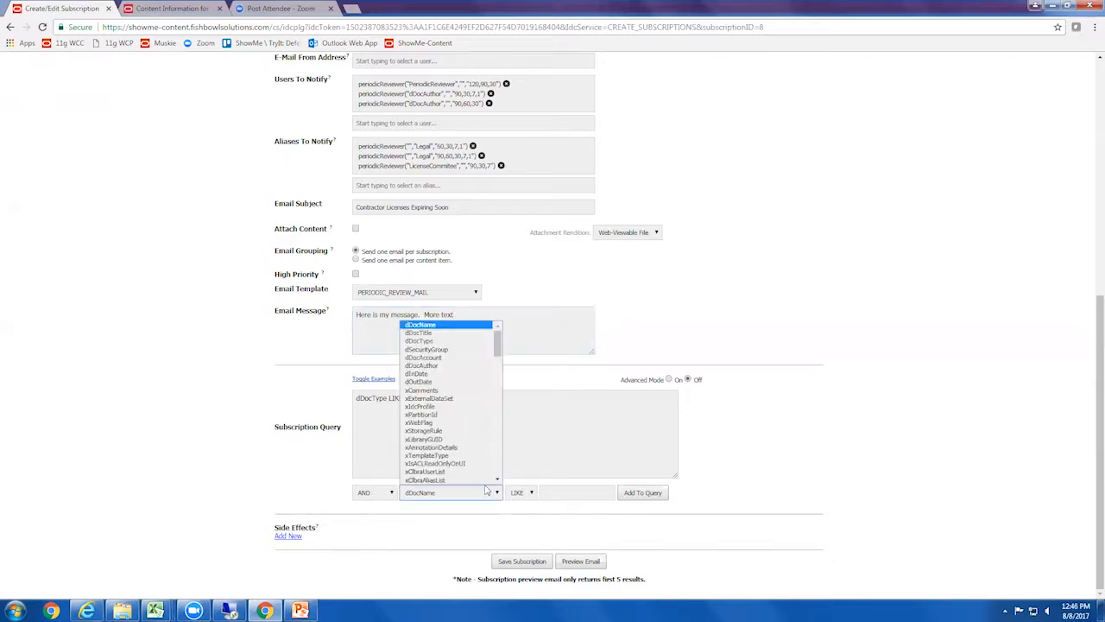
{"action": "left_click", "coordinate": [461, 391]}
{"action": "left_click", "coordinate": [530, 493]}
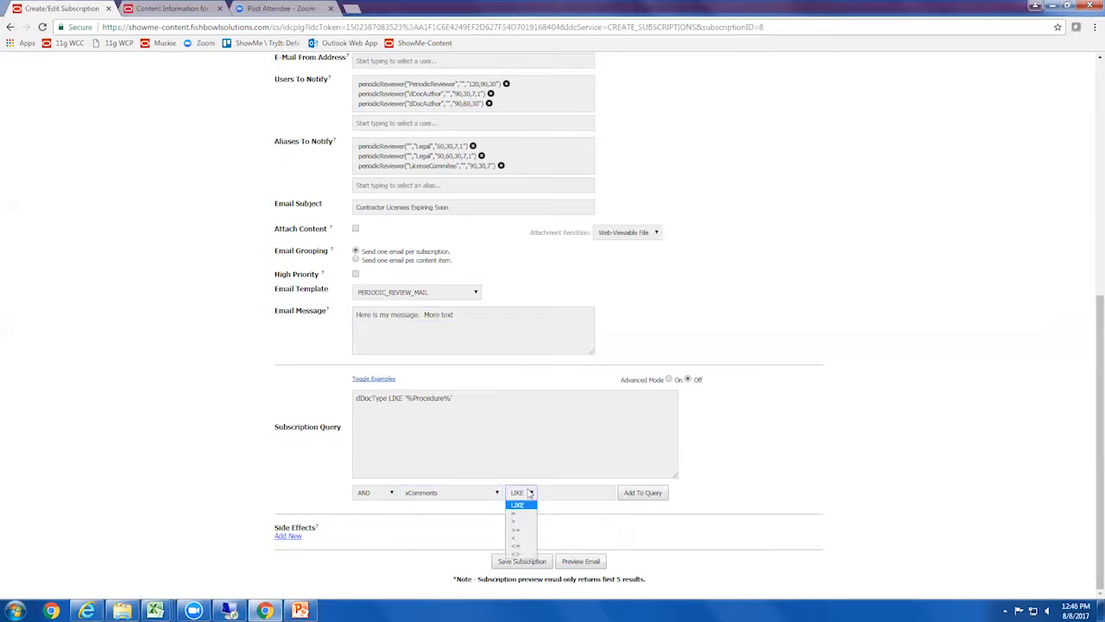
{"action": "left_click", "coordinate": [564, 493]}
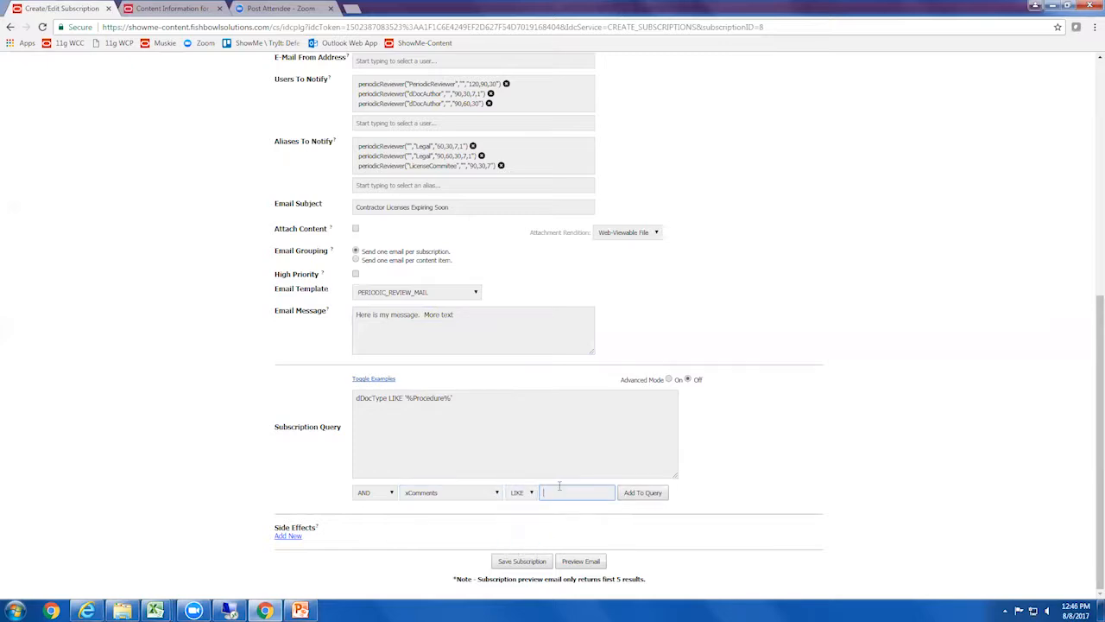
{"action": "type", "text": "TEST"}
{"action": "left_click", "coordinate": [642, 496]}
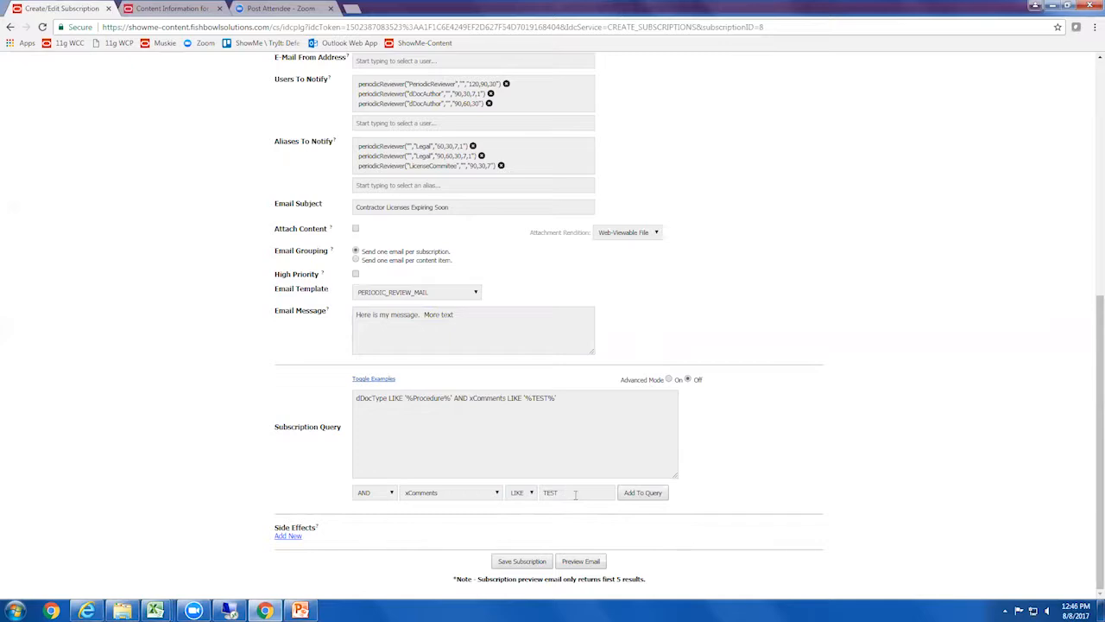
{"action": "left_click_drag", "start_coordinate": [567, 398], "coordinate": [455, 400]}
{"action": "key", "text": "Delete"}
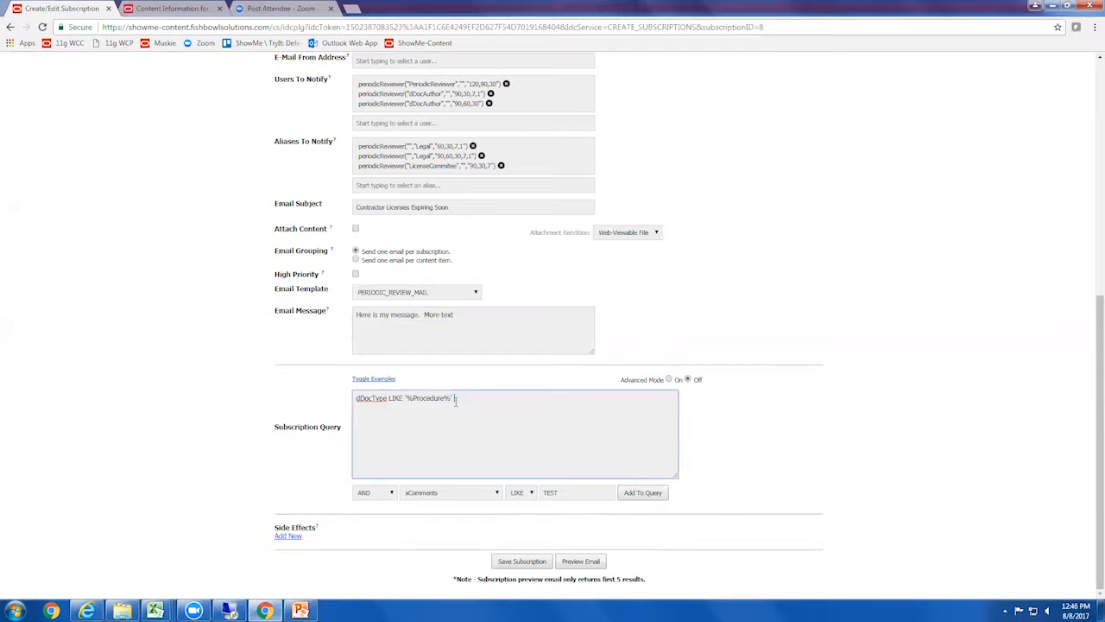
Step: Preview the review notification email for the Procedure document query and save the Contract Expiration and Renewals subscription
{"action": "left_click", "coordinate": [602, 563]}
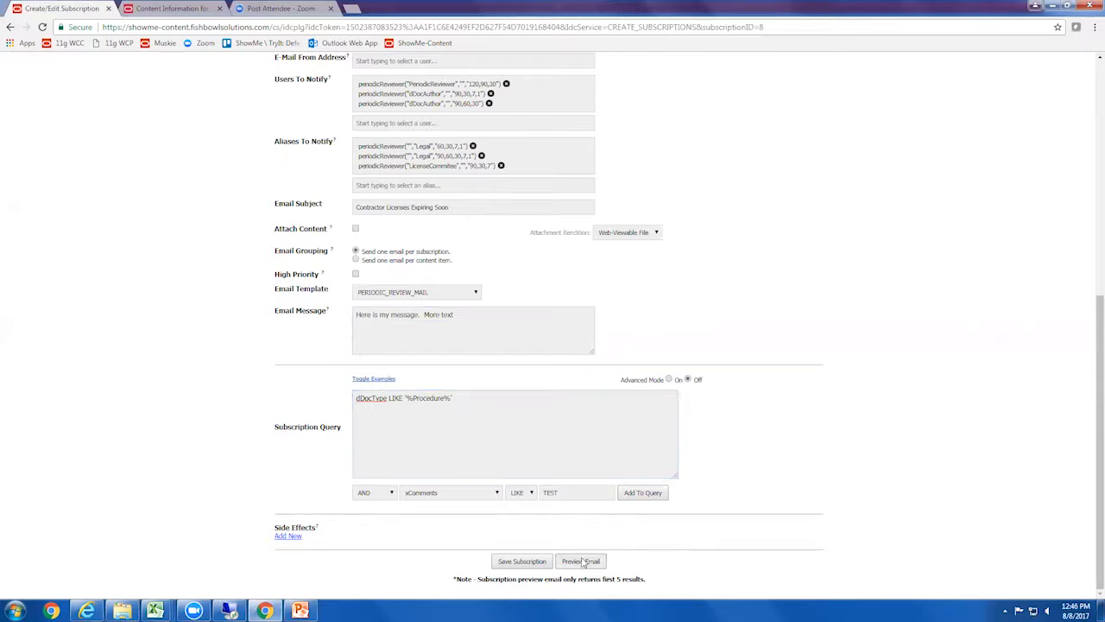
{"action": "scroll", "coordinate": [752, 483], "scroll_direction": "down", "scroll_amount": 3}
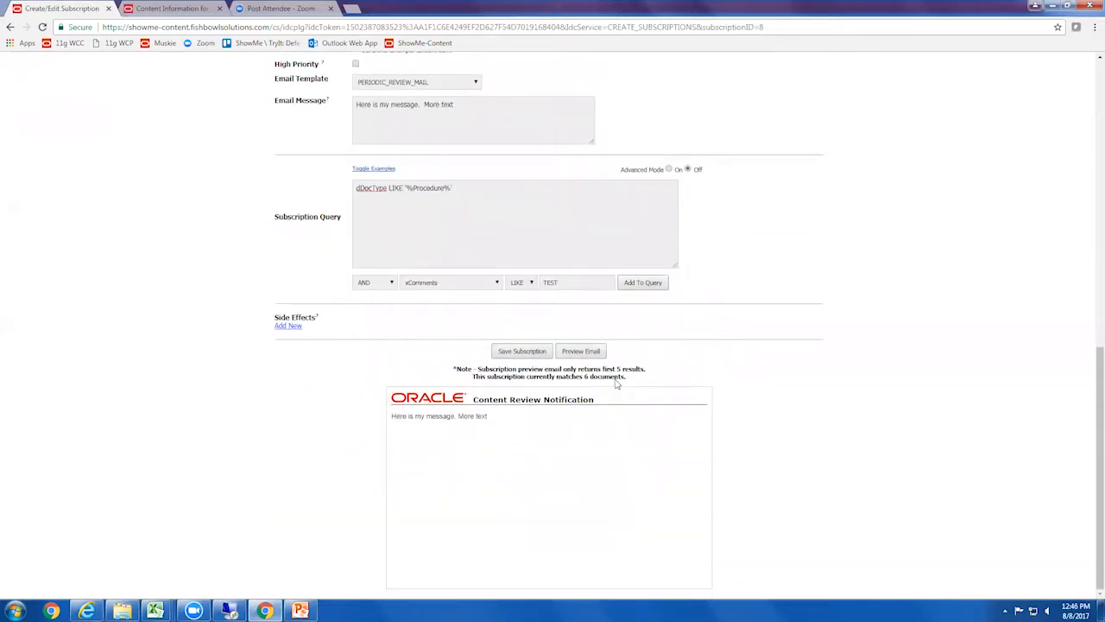
{"action": "left_click", "coordinate": [465, 192]}
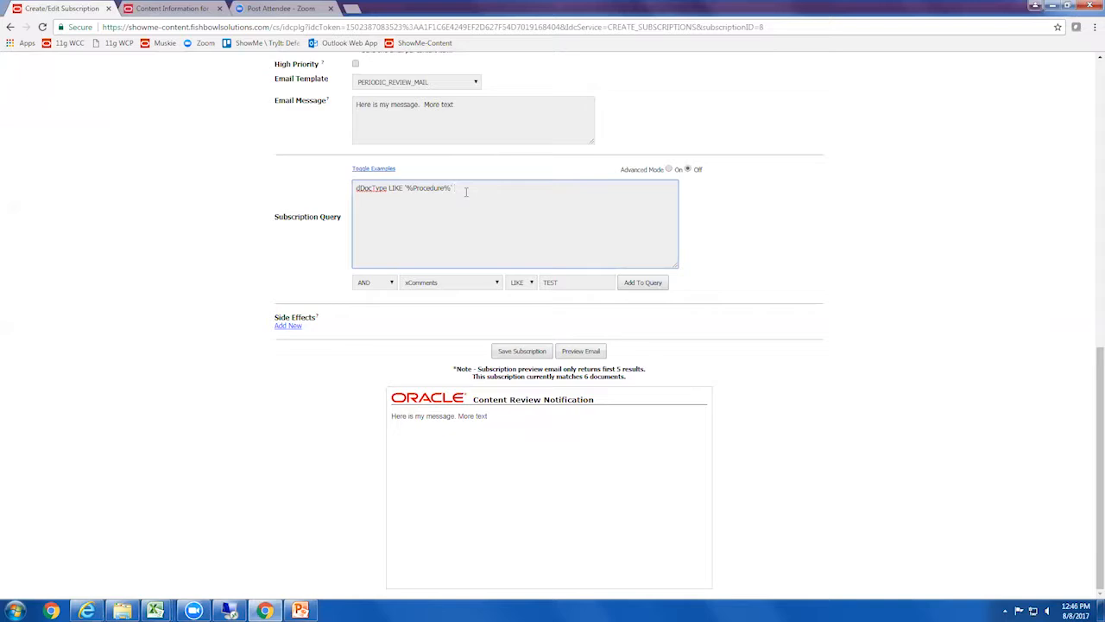
{"action": "left_click", "coordinate": [578, 349]}
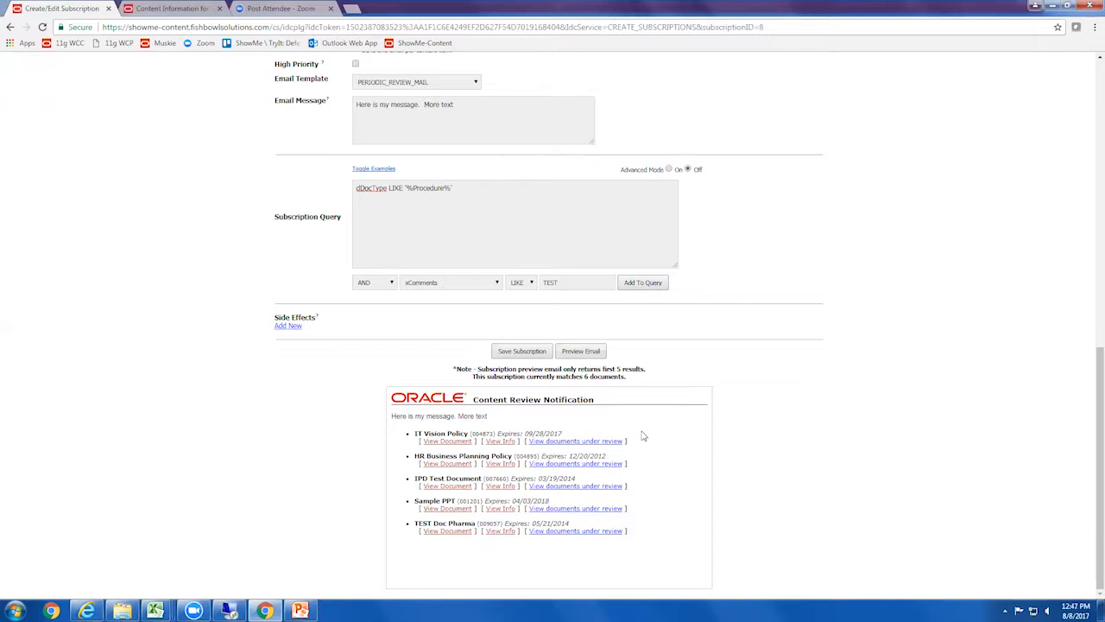
{"action": "left_click", "coordinate": [522, 351]}
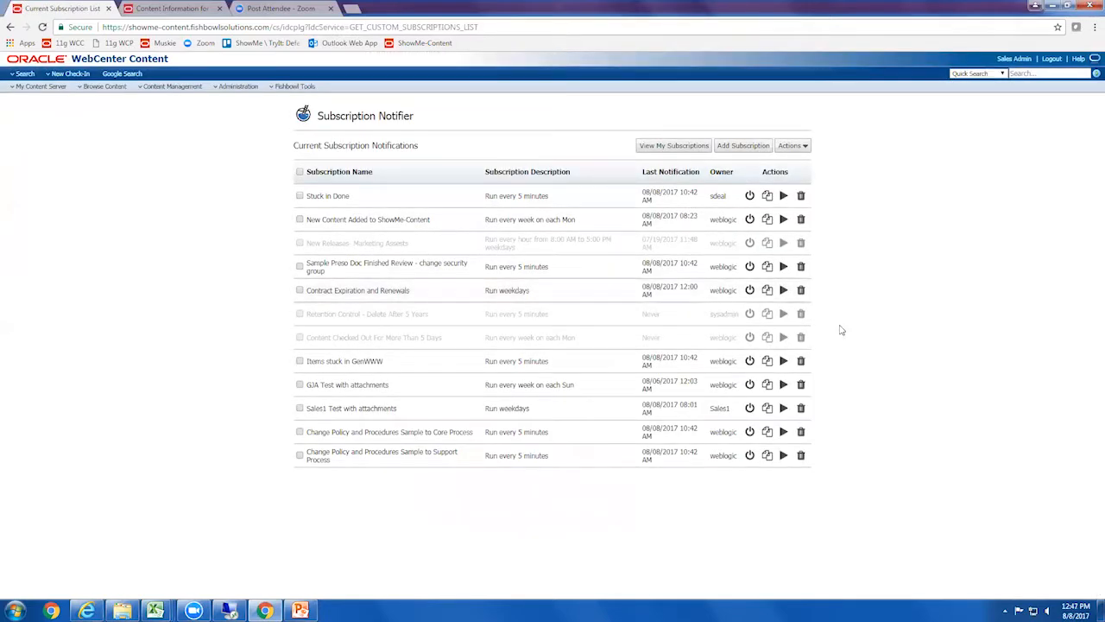
Step: Open the GJA Test with attachments subscription and review its schedule, attachment rendition choices, email template and query
{"action": "left_click", "coordinate": [452, 395]}
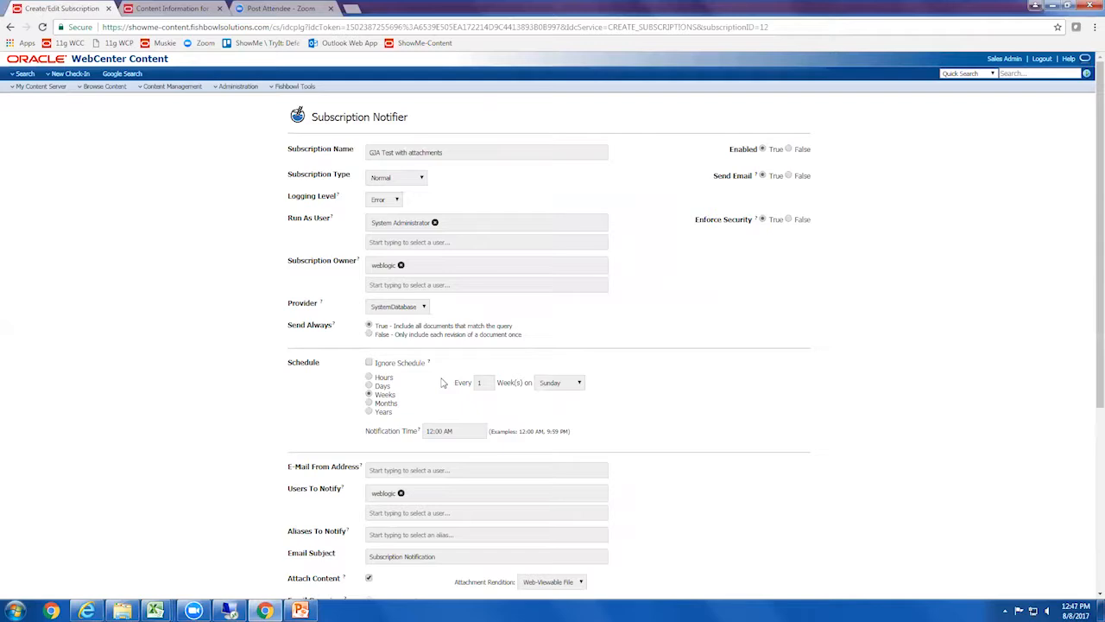
{"action": "scroll", "coordinate": [681, 412], "scroll_direction": "down", "scroll_amount": 3}
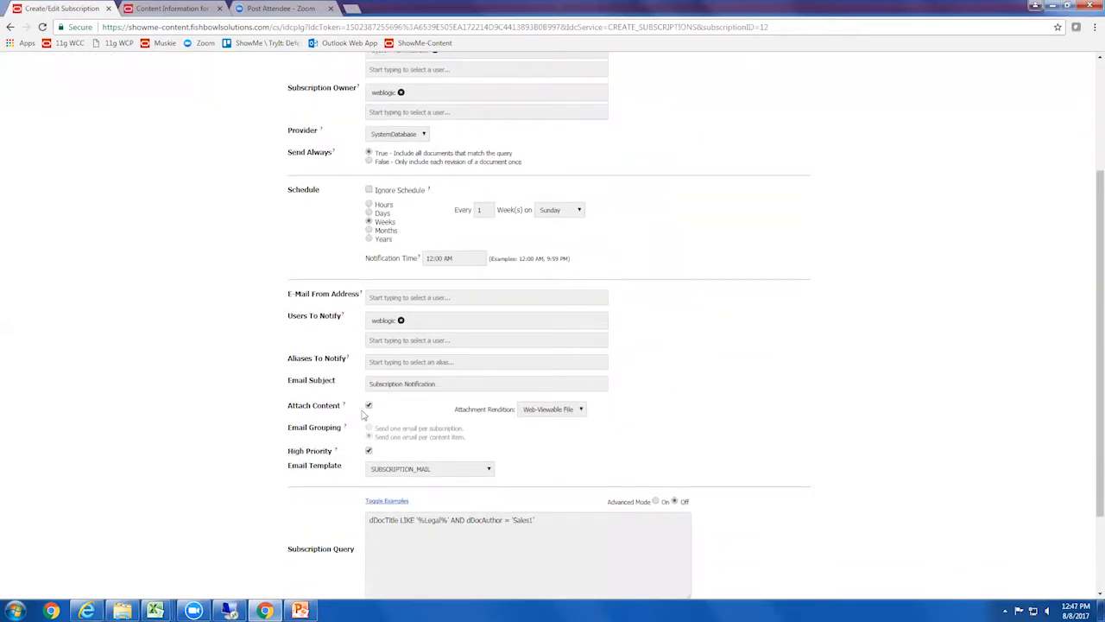
{"action": "scroll", "coordinate": [366, 402], "scroll_direction": "down", "scroll_amount": 1}
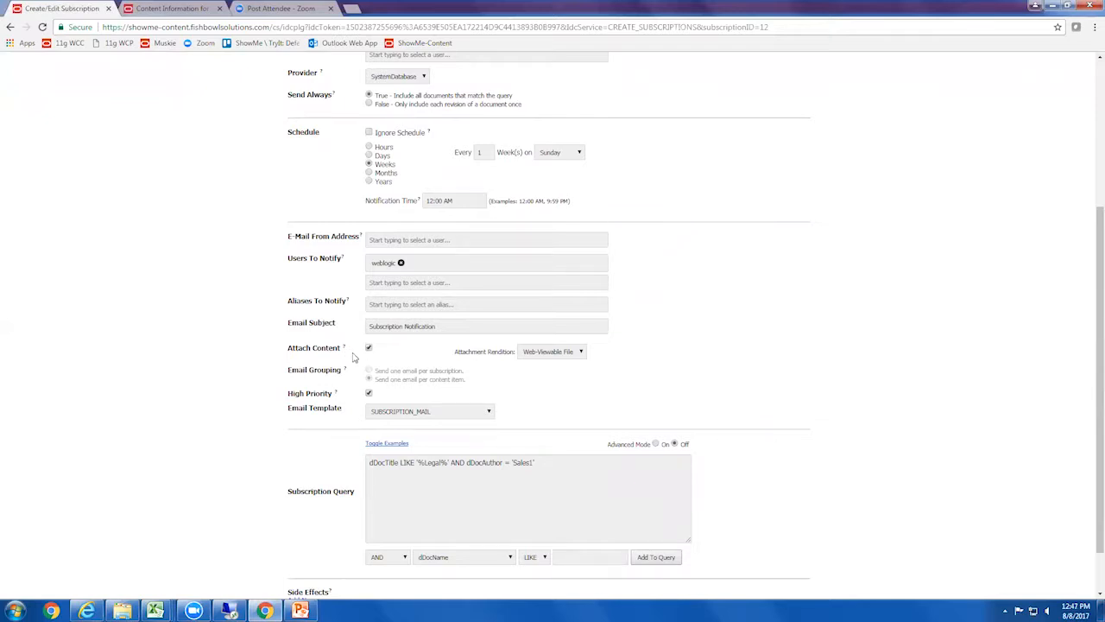
{"action": "left_click", "coordinate": [540, 354]}
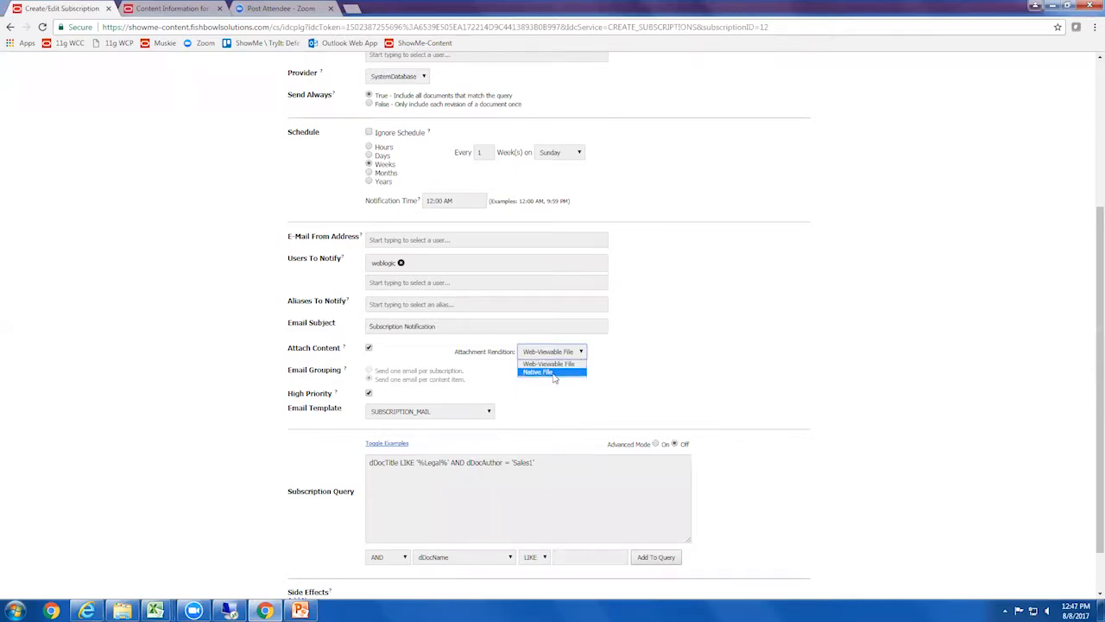
{"action": "left_click", "coordinate": [552, 393]}
{"action": "scroll", "coordinate": [542, 423], "scroll_direction": "down", "scroll_amount": 1}
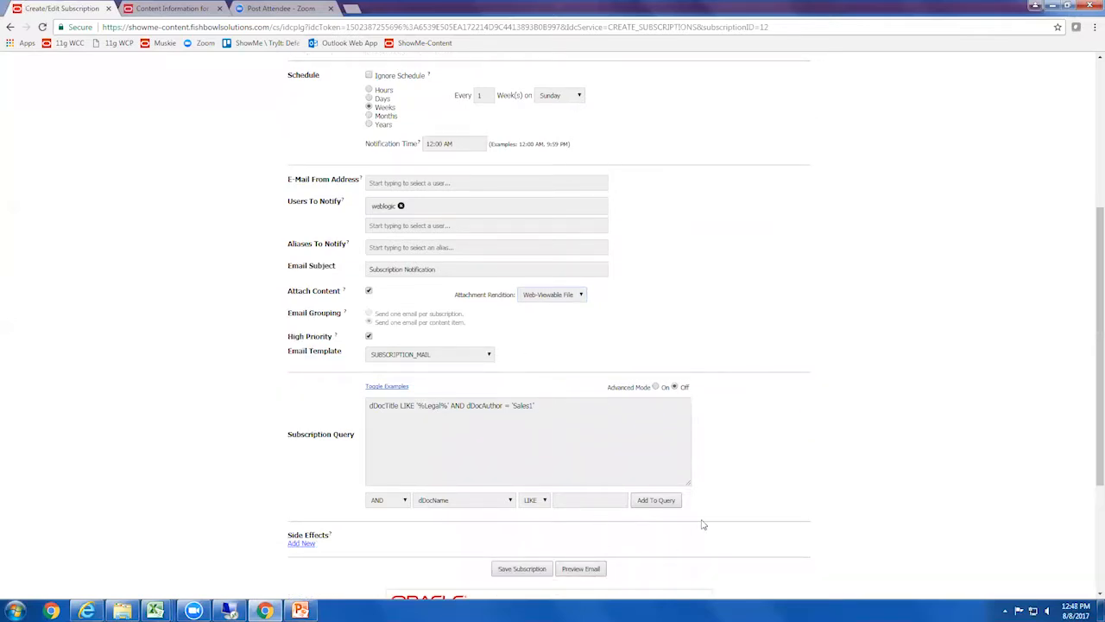
{"action": "scroll", "coordinate": [704, 524], "scroll_direction": "down", "scroll_amount": 3}
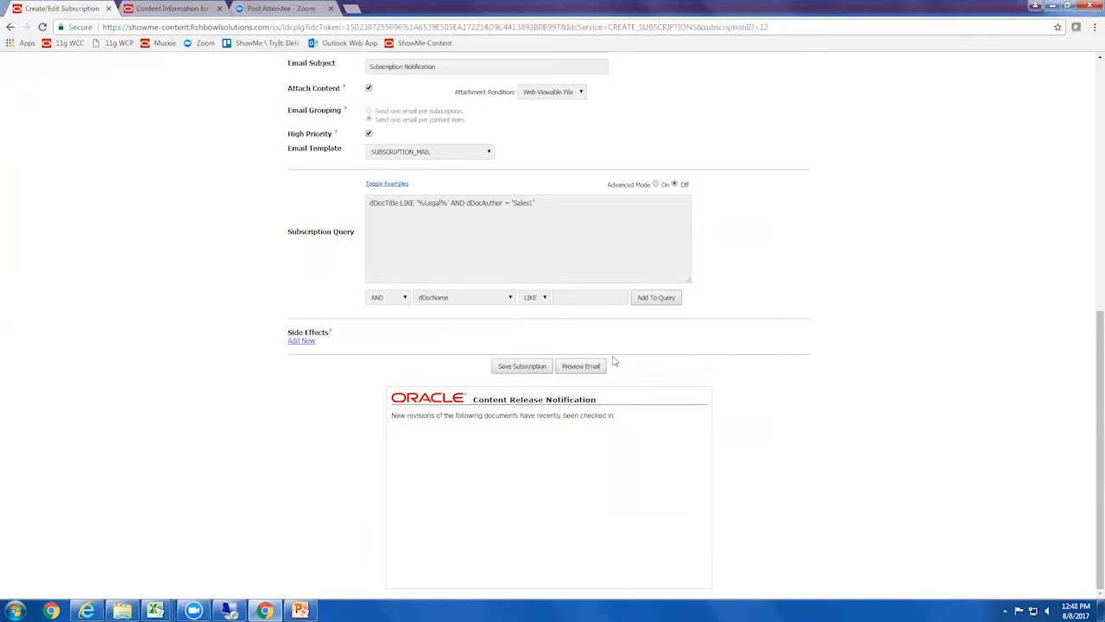
{"action": "scroll", "coordinate": [380, 289], "scroll_direction": "up", "scroll_amount": 6}
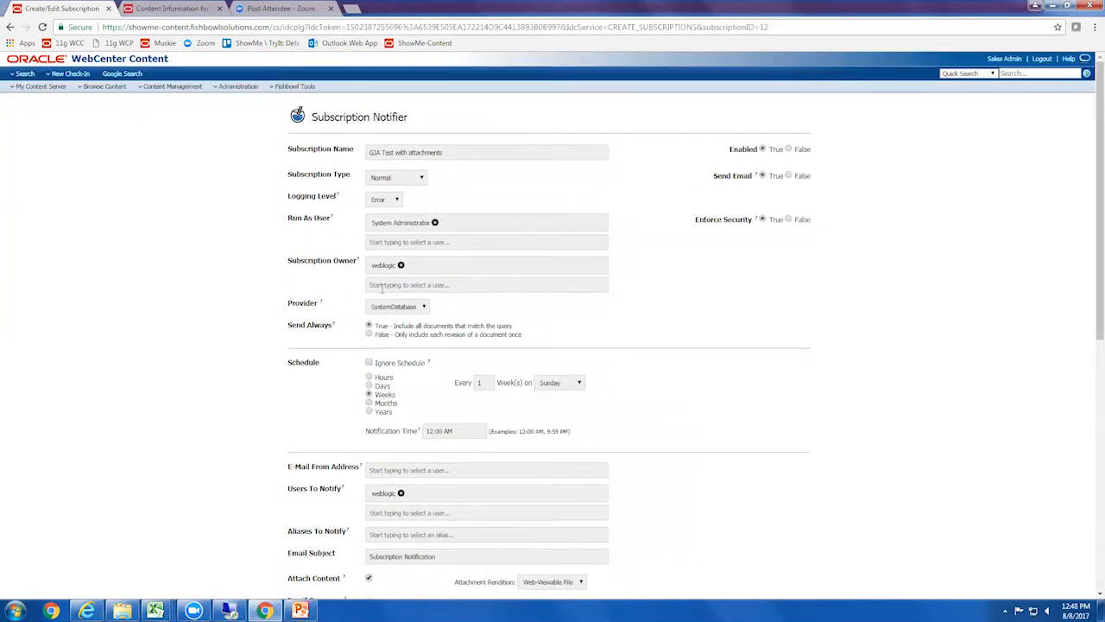
Step: Return to the subscription list, open Change Policy and Procedures Sample to Core Process, and review its query and metadata side effects
{"action": "left_click", "coordinate": [298, 87]}
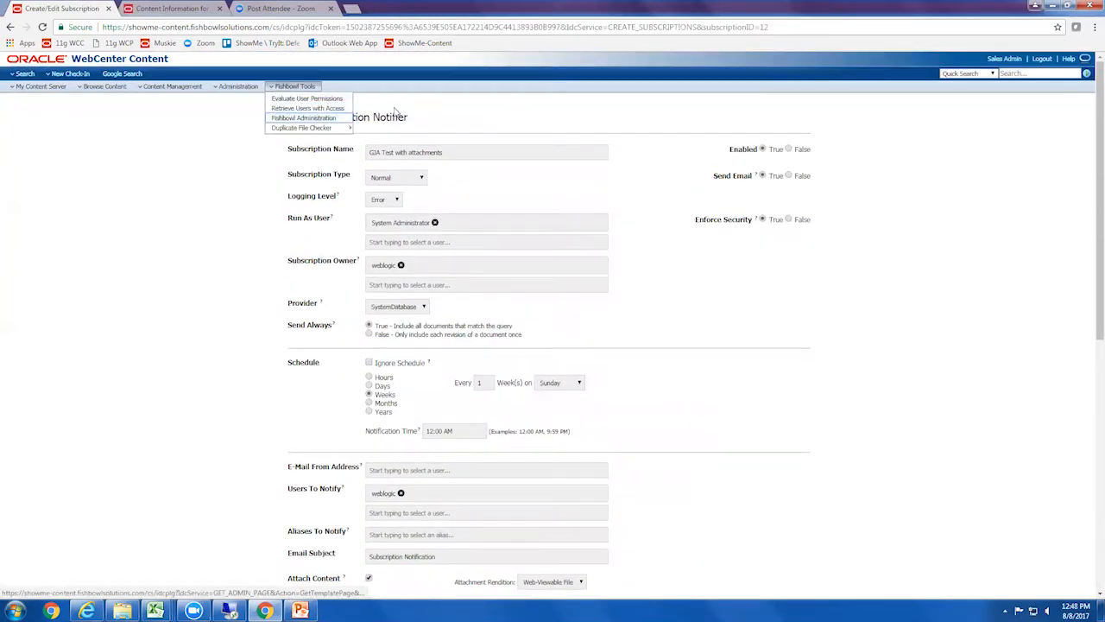
{"action": "left_click", "coordinate": [303, 118]}
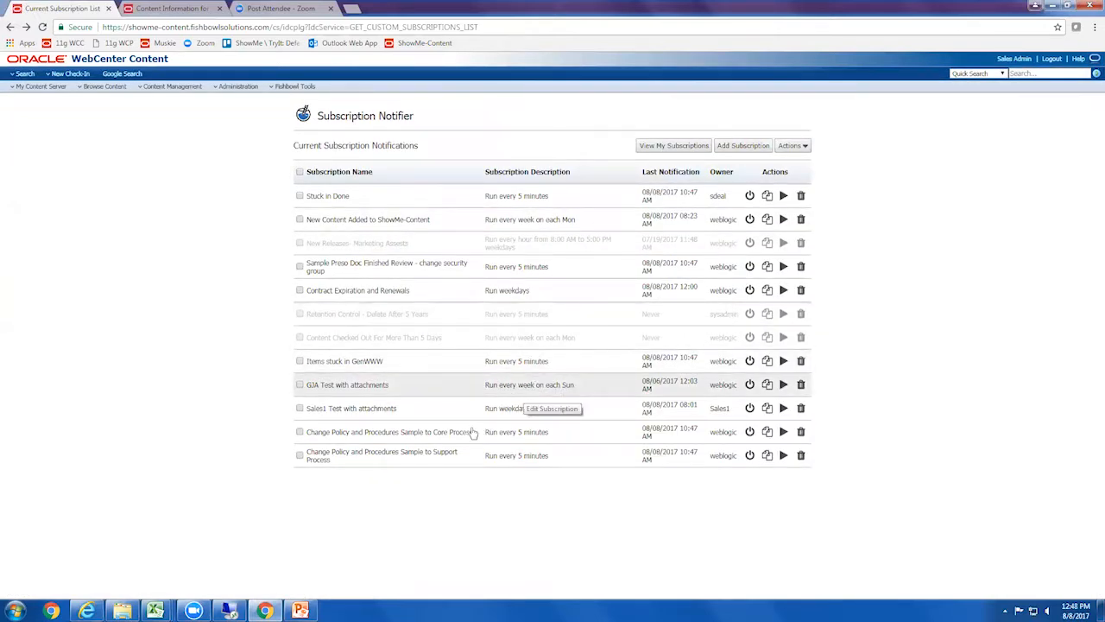
{"action": "left_click", "coordinate": [444, 433]}
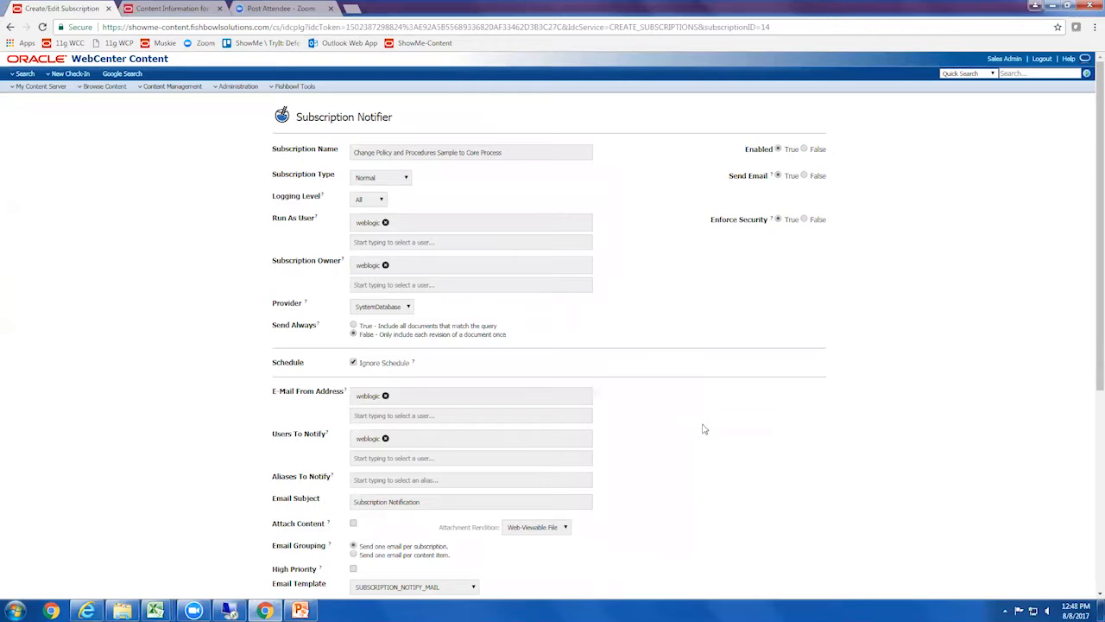
{"action": "scroll", "coordinate": [713, 361], "scroll_direction": "down", "scroll_amount": 3}
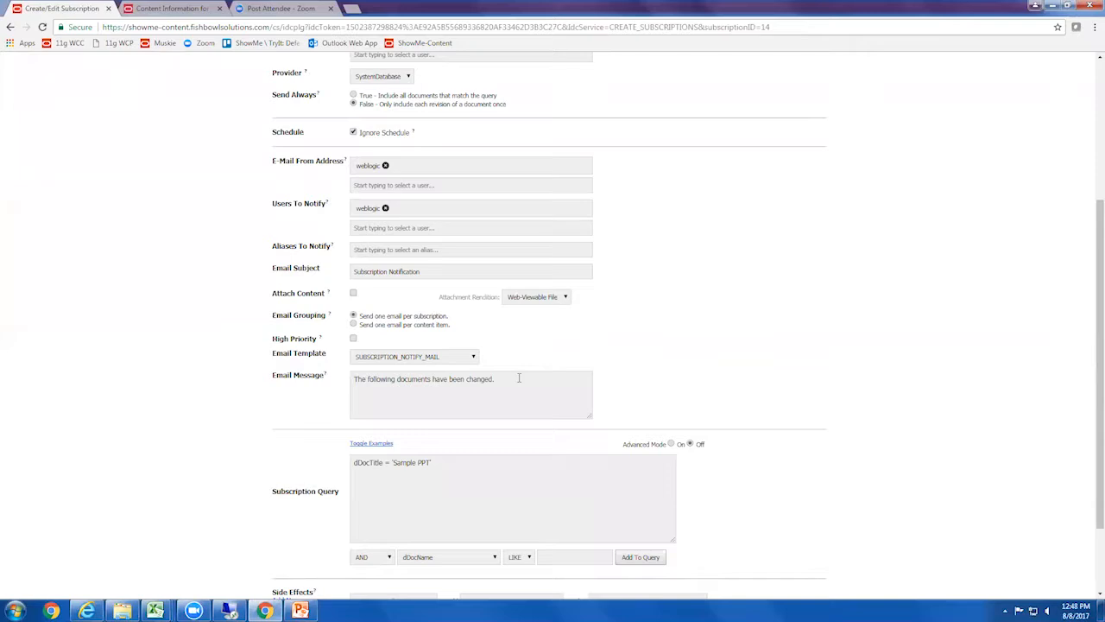
{"action": "scroll", "coordinate": [519, 377], "scroll_direction": "down", "scroll_amount": 1}
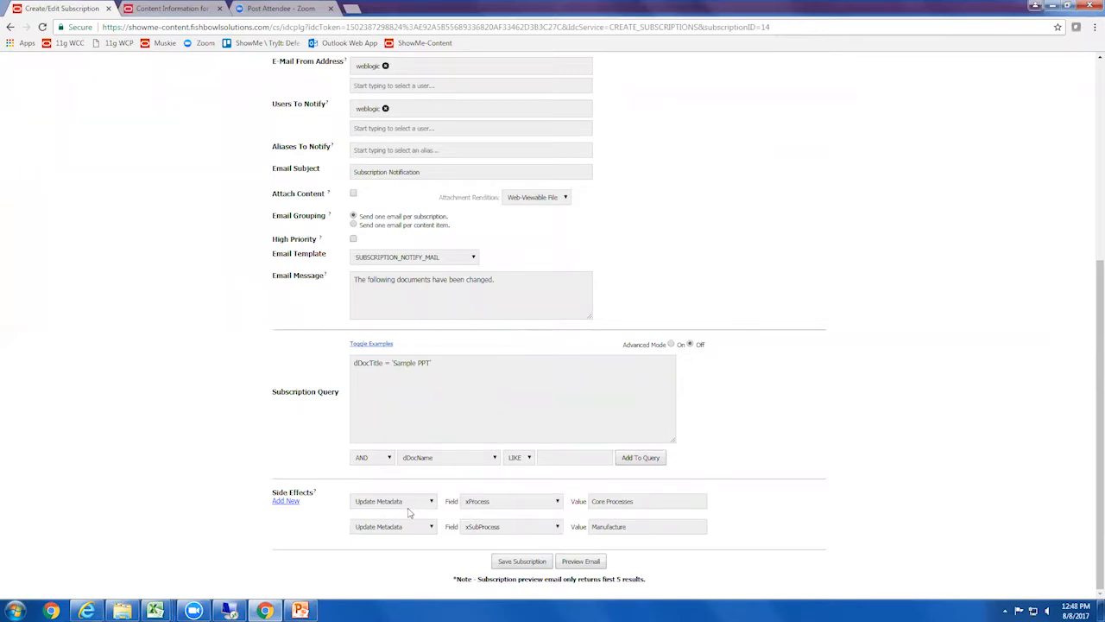
Step: Preview the notification email for the Sample PPT title query and examine the preview
{"action": "left_click", "coordinate": [441, 365]}
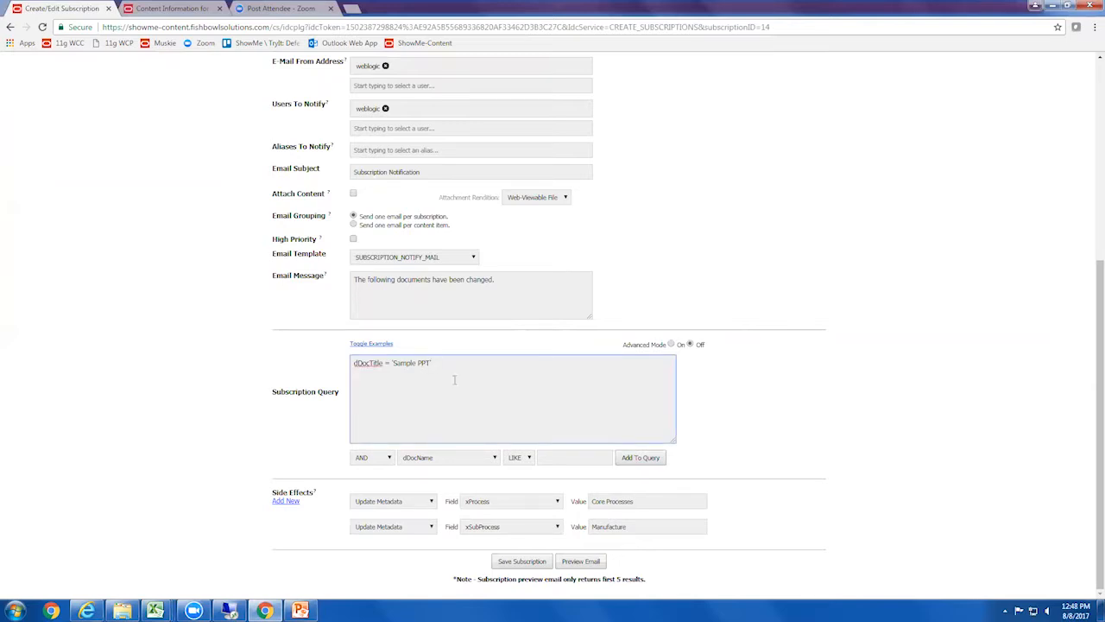
{"action": "left_click", "coordinate": [595, 561]}
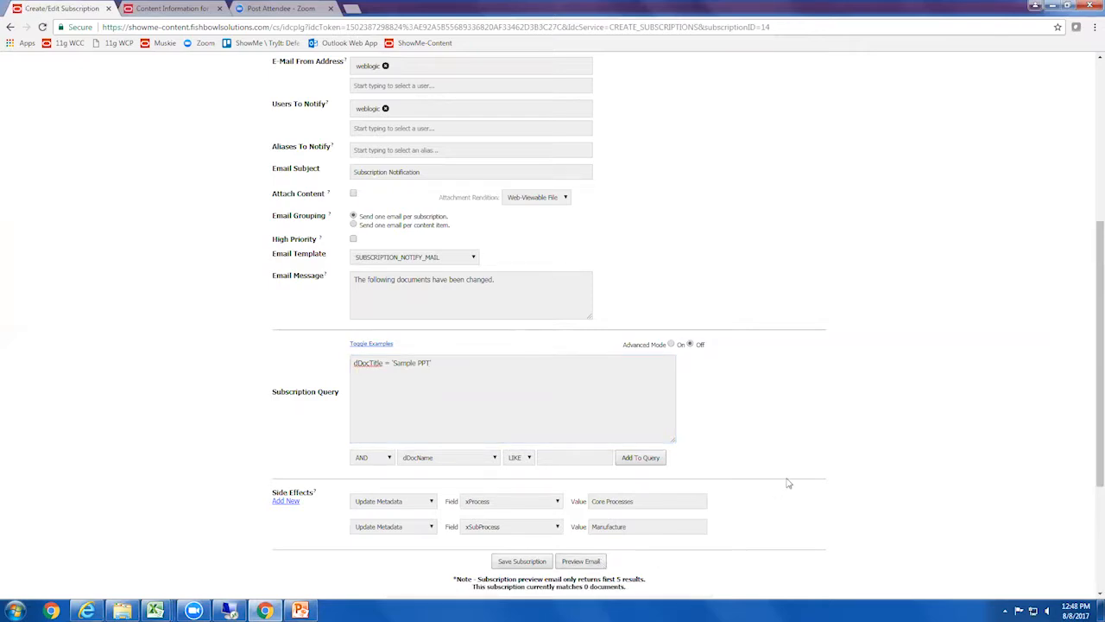
{"action": "scroll", "coordinate": [772, 483], "scroll_direction": "down", "scroll_amount": 3}
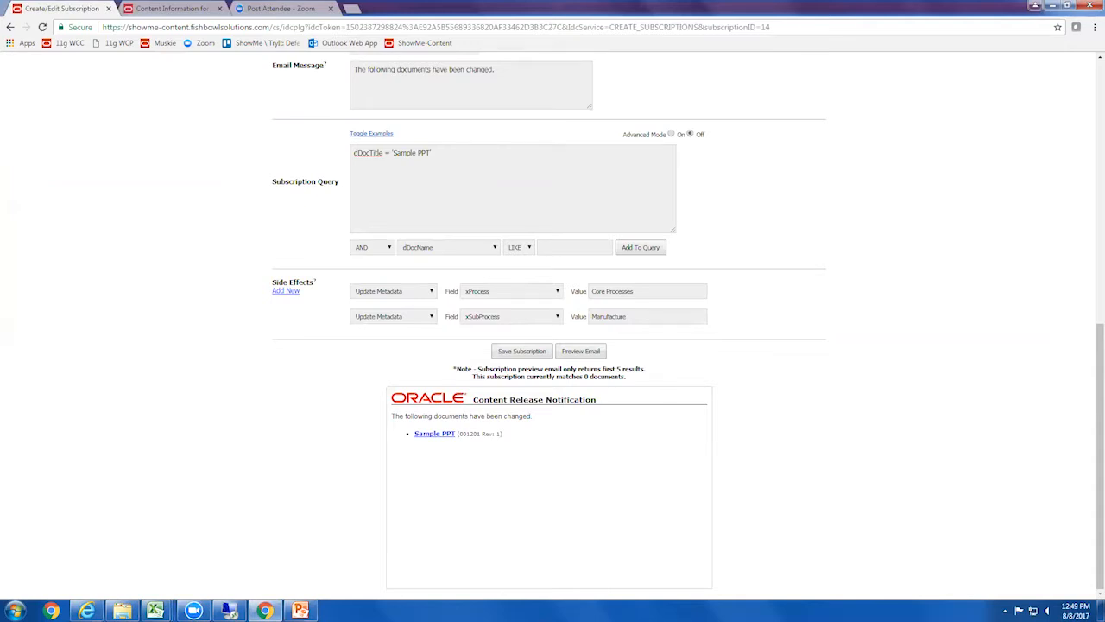
Step: Switch to the Internet Explorer session, open Subscription Notifier, and review the non-administrator form of the Sales1 Test with attachments subscription
{"action": "left_click", "coordinate": [87, 609]}
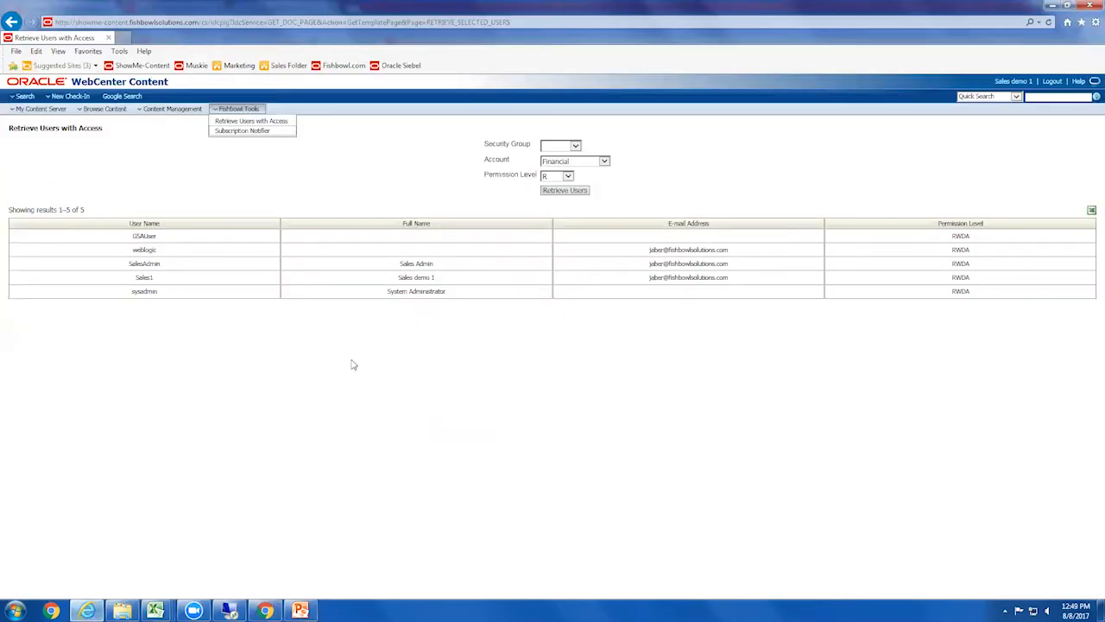
{"action": "left_click", "coordinate": [342, 135]}
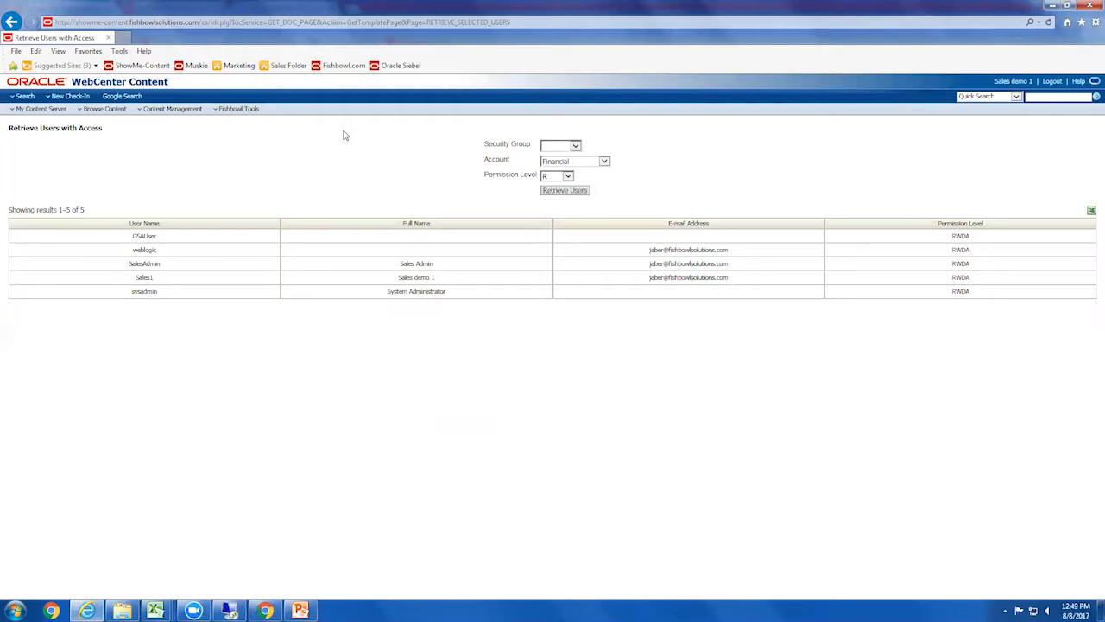
{"action": "left_click", "coordinate": [252, 111]}
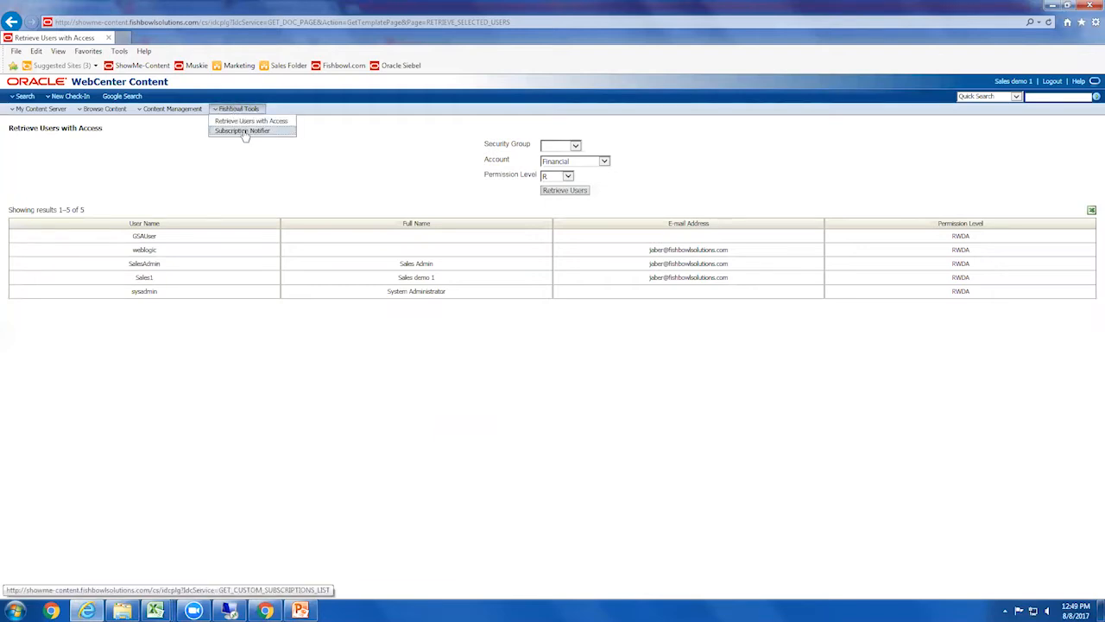
{"action": "left_click", "coordinate": [244, 131]}
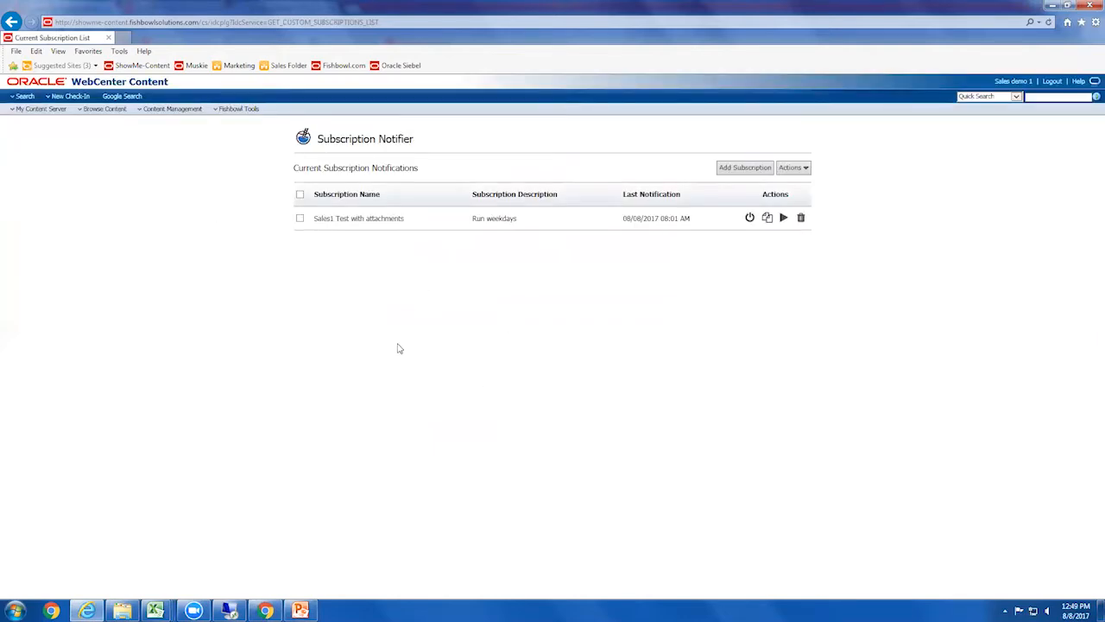
{"action": "left_click", "coordinate": [503, 223]}
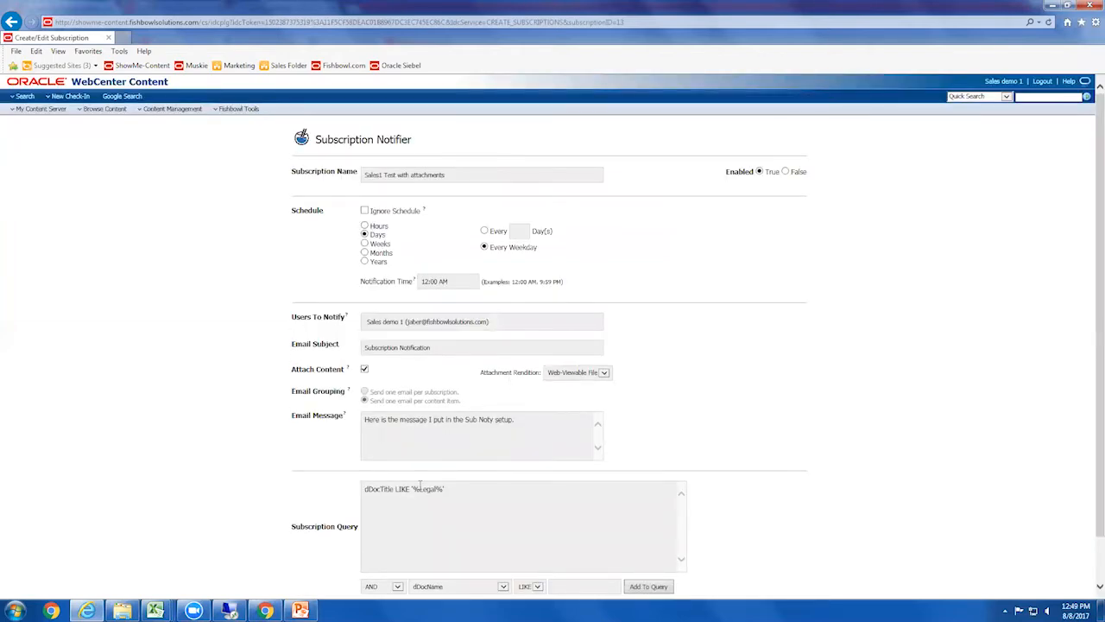
{"action": "scroll", "coordinate": [444, 468], "scroll_direction": "down", "scroll_amount": 1}
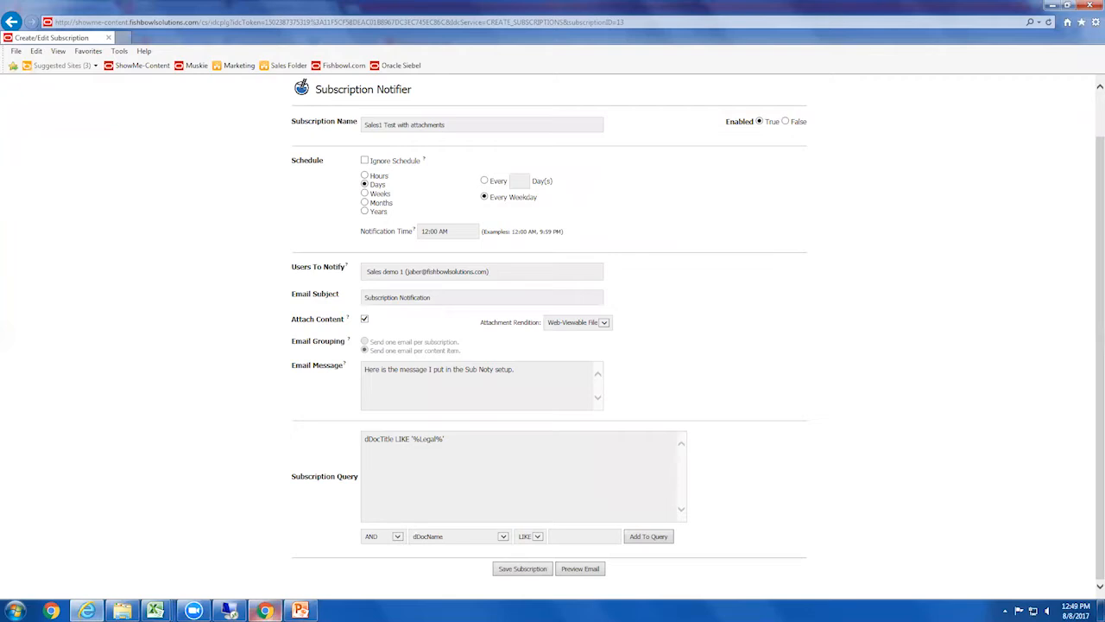
Step: Switch back to Chrome, return to the full subscription list, and open Sales1 Test with attachments to review its administrator settings
{"action": "left_click", "coordinate": [265, 610]}
{"action": "scroll", "coordinate": [195, 173], "scroll_direction": "up", "scroll_amount": 1}
{"action": "key", "text": "alt+Left"}
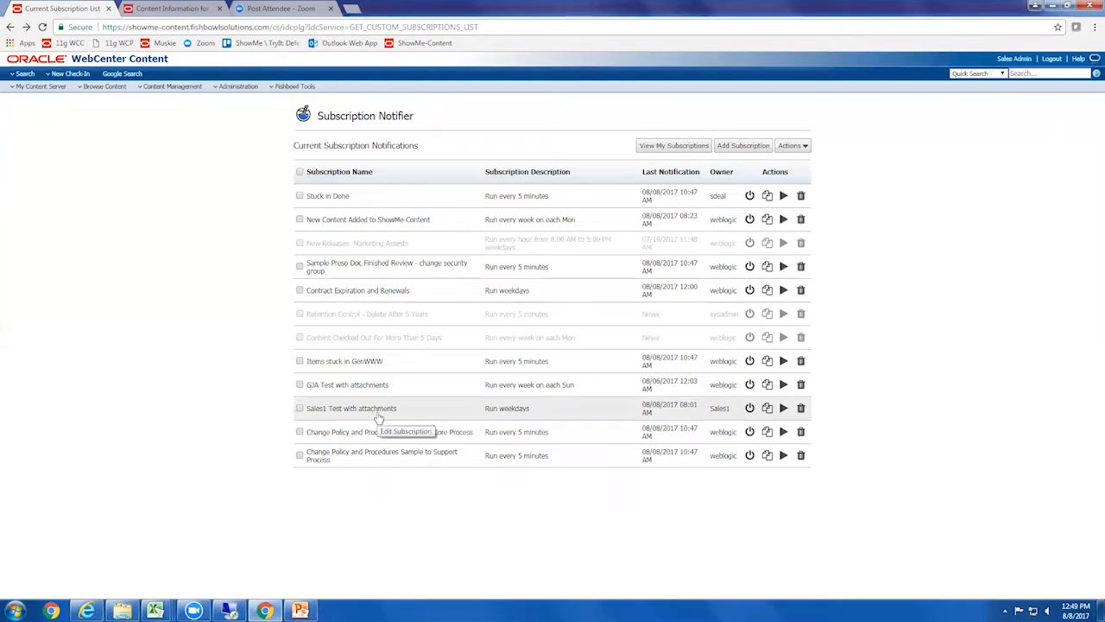
{"action": "left_click", "coordinate": [379, 418]}
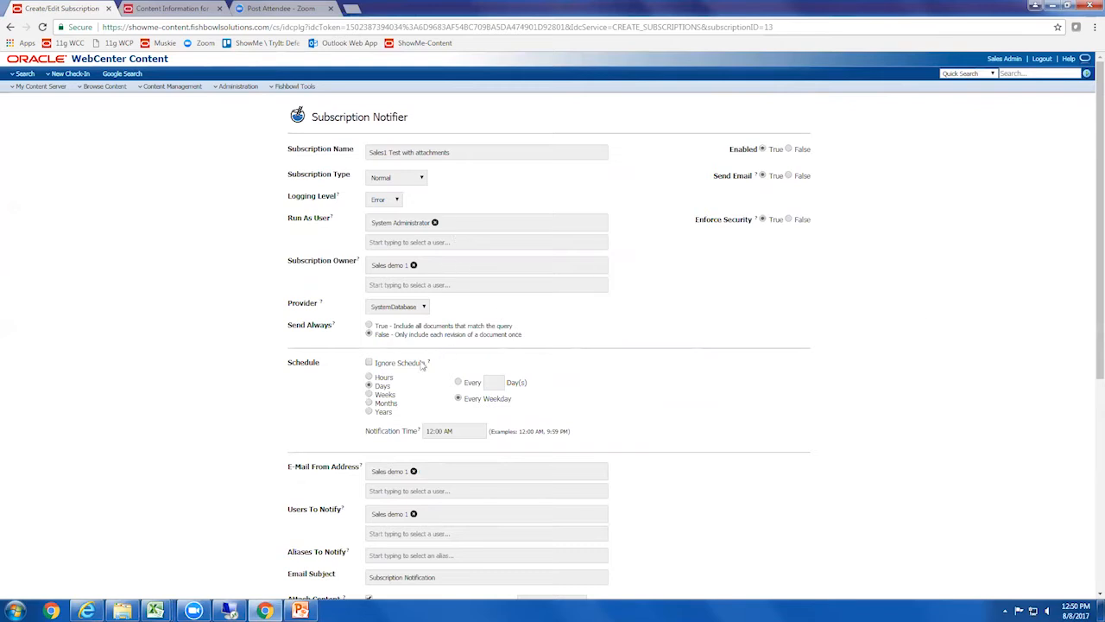
{"action": "mouse_move", "coordinate": [301, 613]}
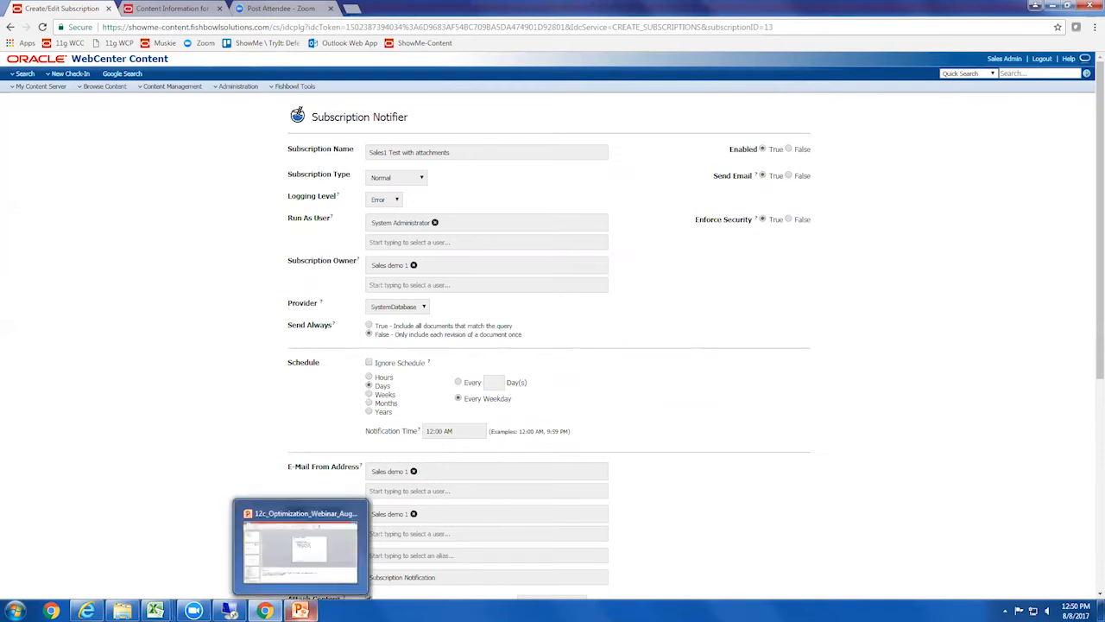
Step: Open the Subscription Notifier job run history from Fishbowl Administration
{"action": "left_click", "coordinate": [296, 88]}
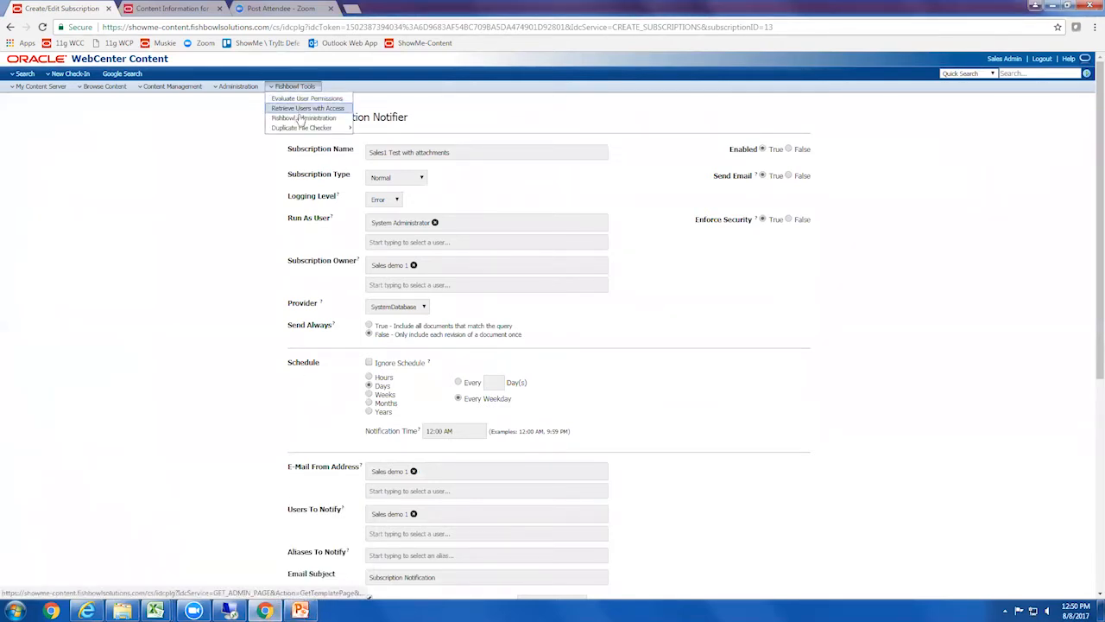
{"action": "left_click", "coordinate": [300, 120]}
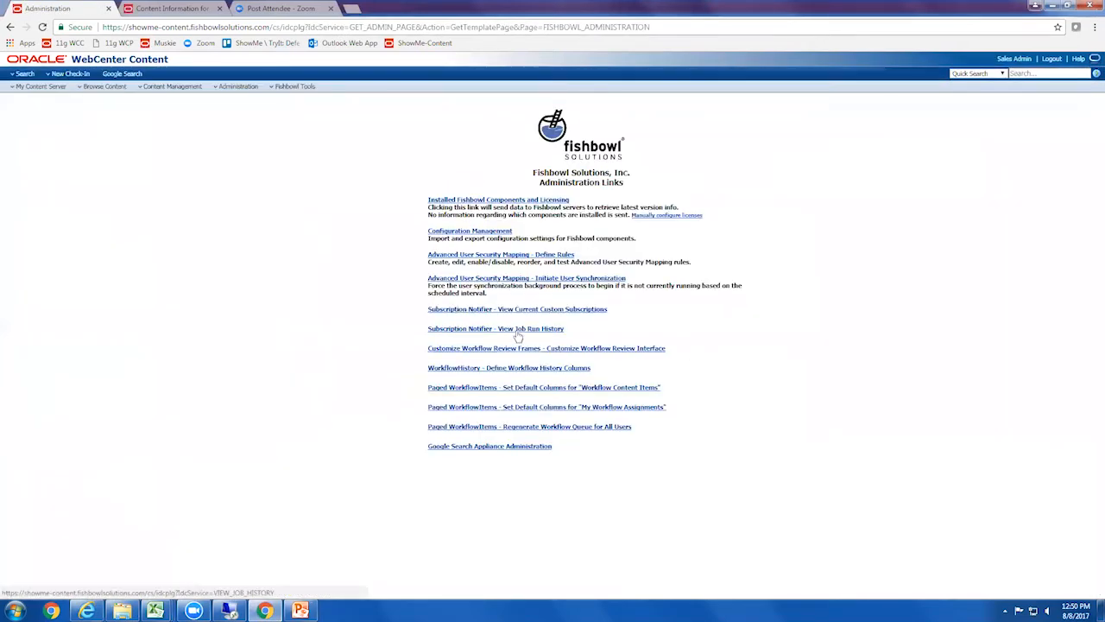
{"action": "left_click", "coordinate": [516, 330]}
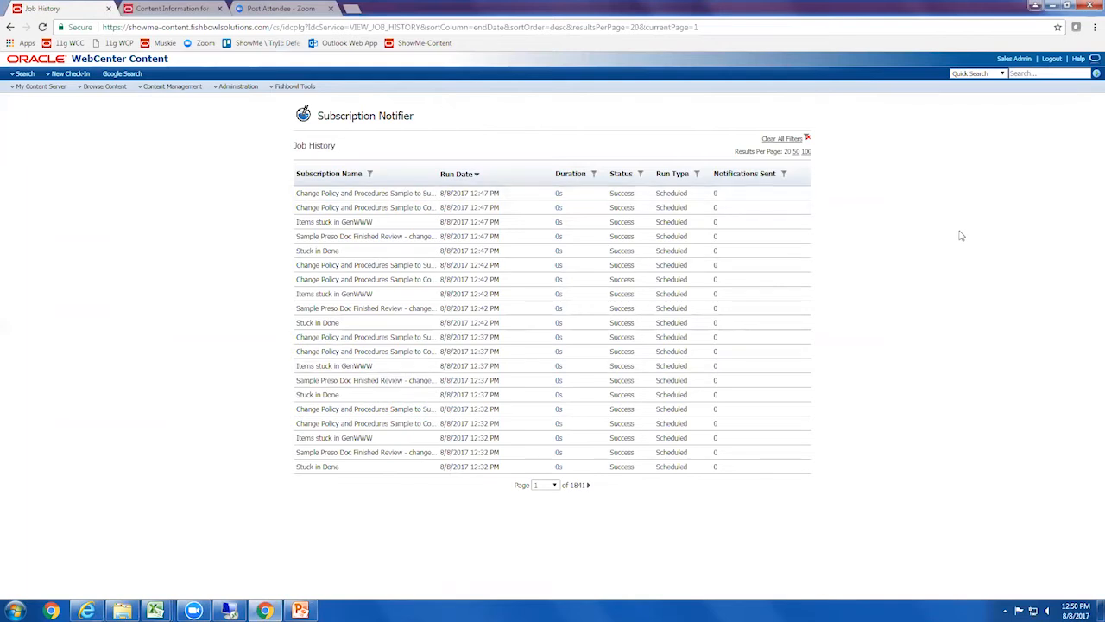
Step: Filter the job history to the Items stuck in GenWWW subscription and advance to page 3 of the results
{"action": "left_click", "coordinate": [368, 174]}
{"action": "left_click", "coordinate": [306, 203]}
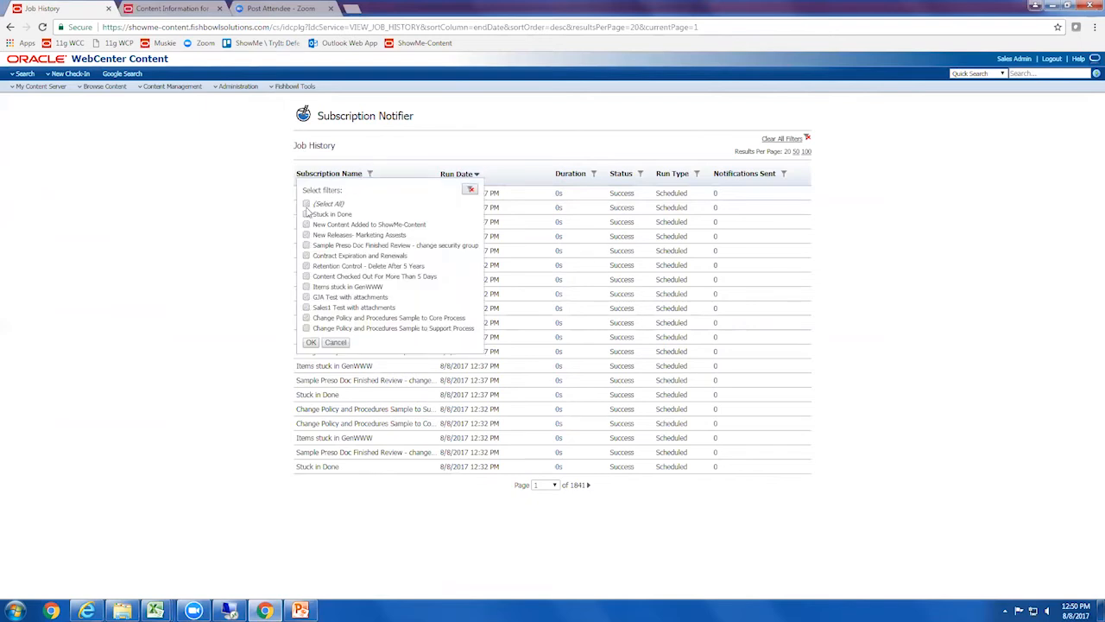
{"action": "left_click", "coordinate": [306, 287]}
{"action": "left_click", "coordinate": [310, 342]}
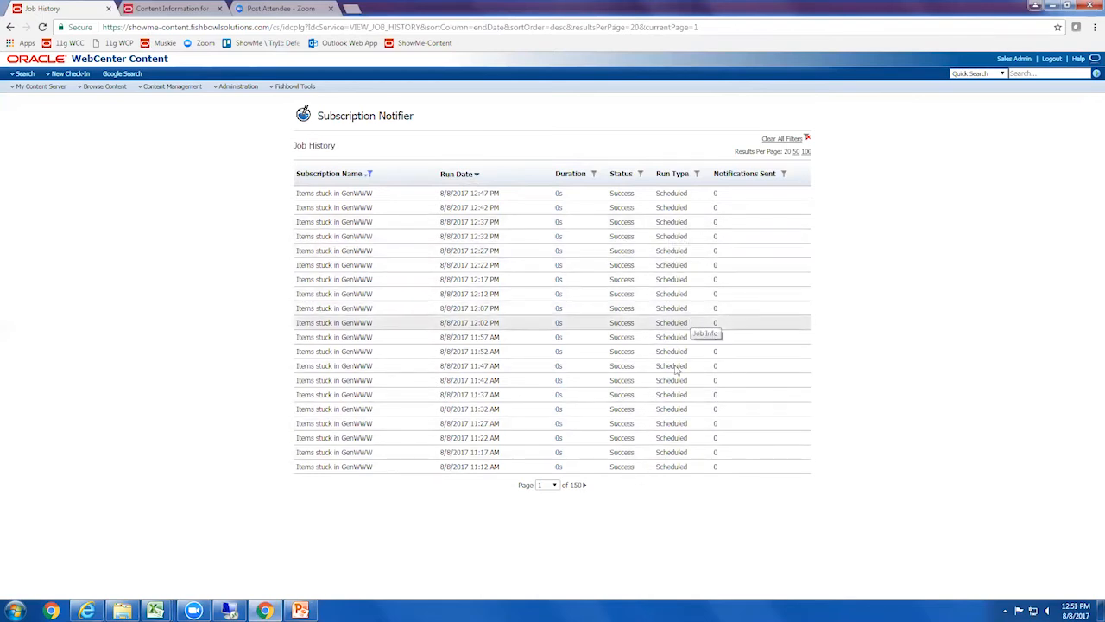
{"action": "left_click", "coordinate": [585, 485]}
{"action": "left_click", "coordinate": [587, 485]}
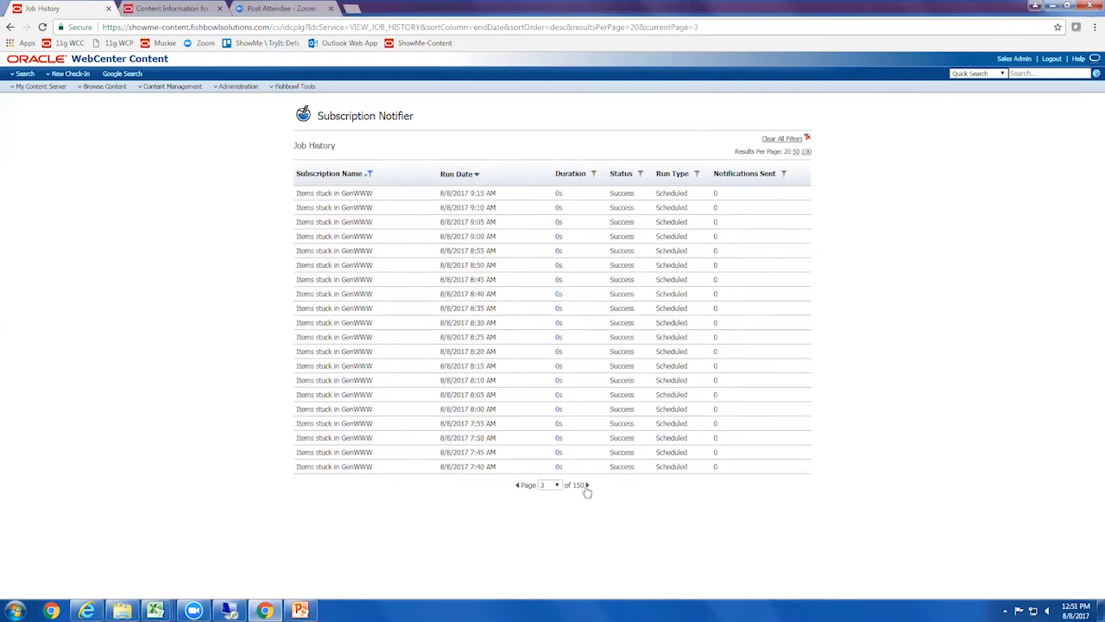
Step: Reset the subscription name filter to include all subscriptions and browse the job history to page 3
{"action": "left_click", "coordinate": [367, 173]}
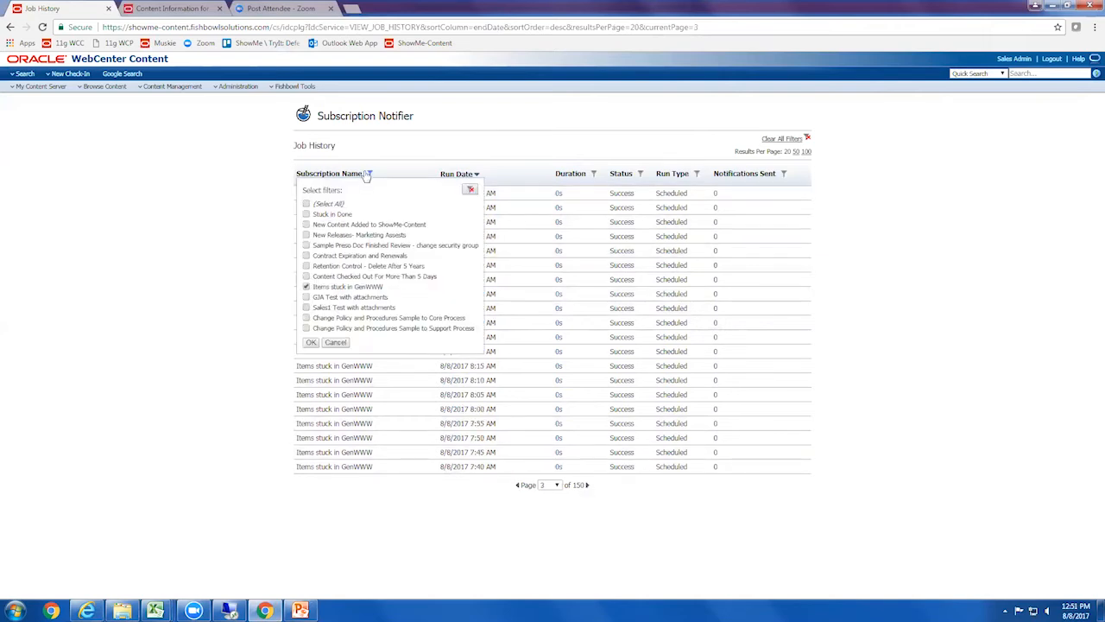
{"action": "left_click", "coordinate": [306, 203]}
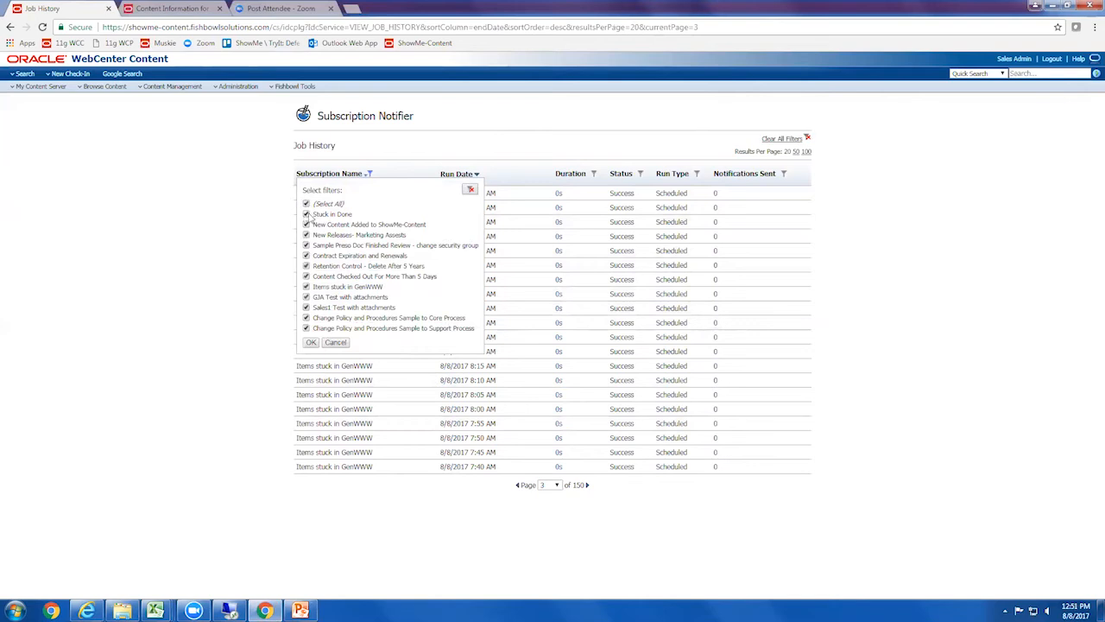
{"action": "left_click", "coordinate": [313, 342]}
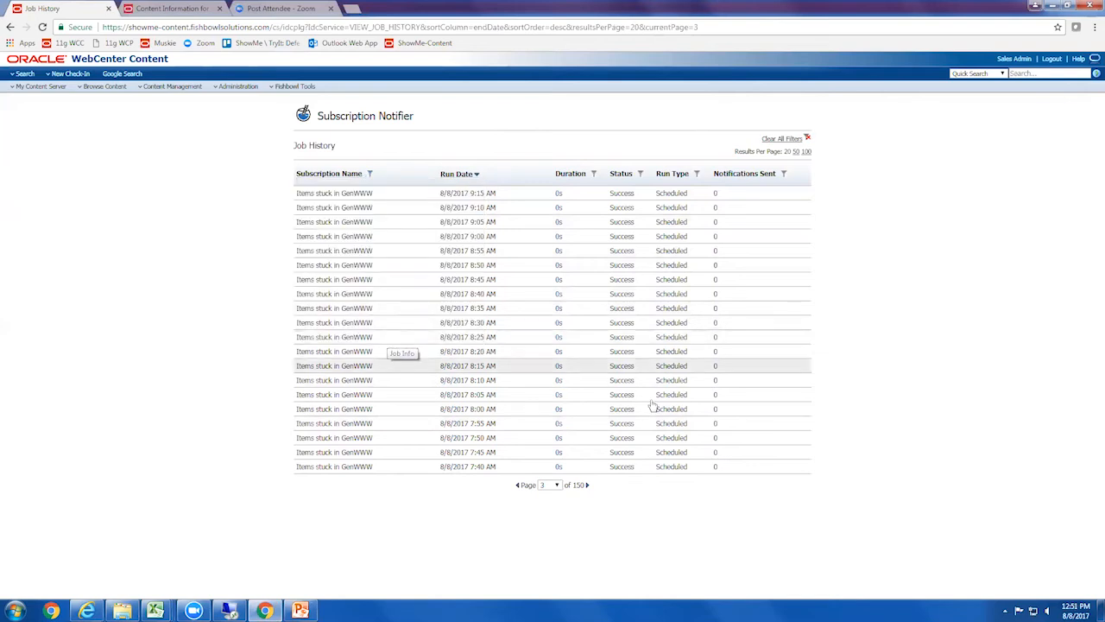
{"action": "left_click", "coordinate": [588, 486]}
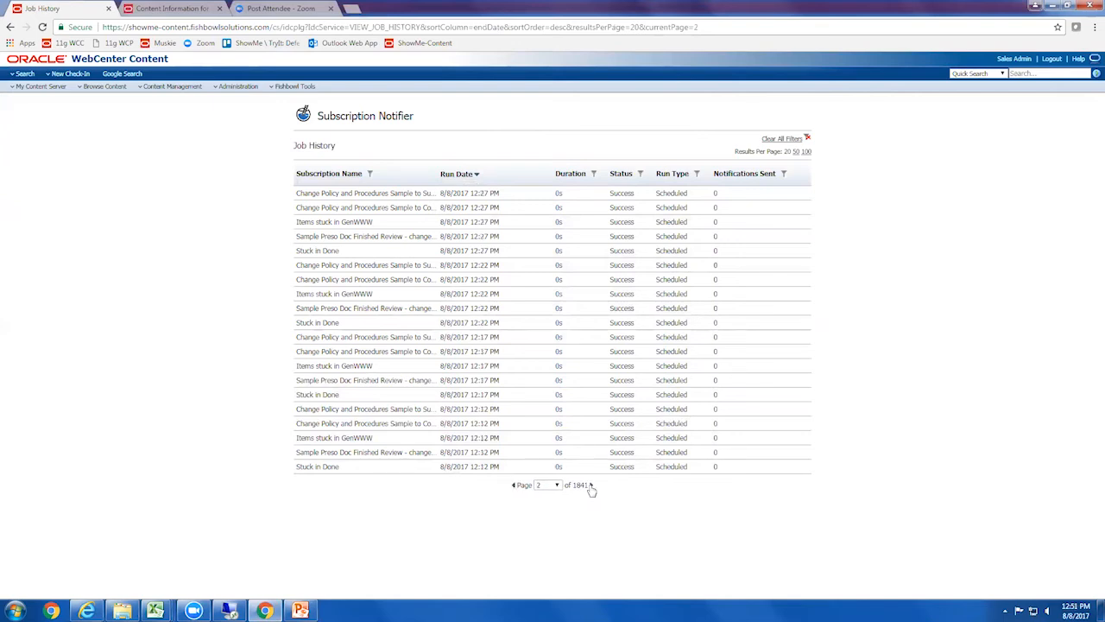
{"action": "left_click", "coordinate": [590, 486]}
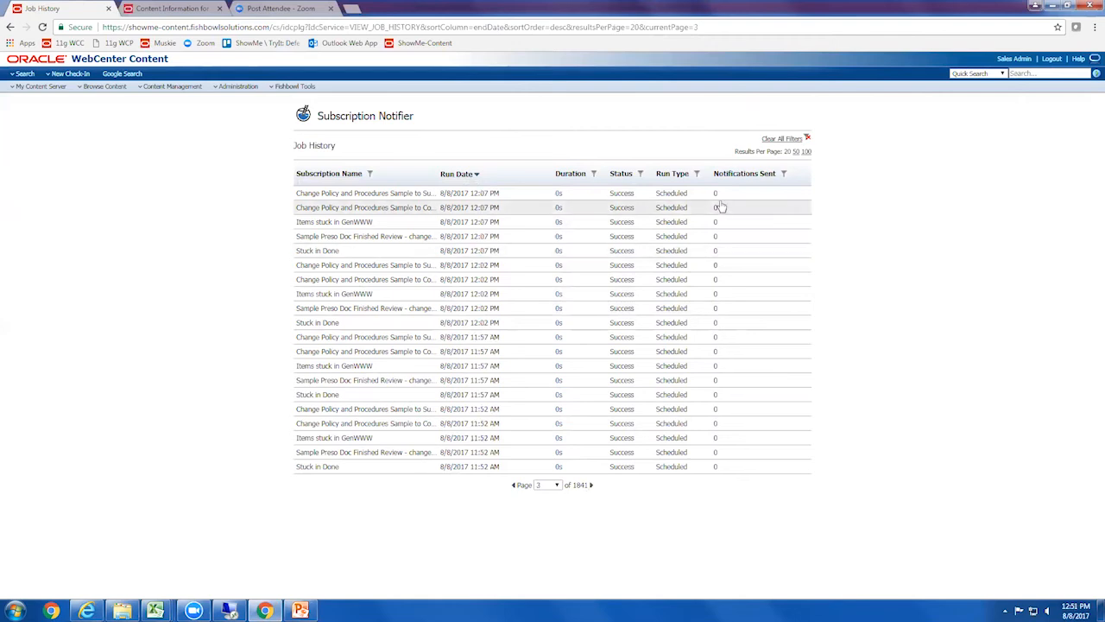
Step: Check the notifications sent filter, and filter the job history by run type to Manual only
{"action": "left_click", "coordinate": [783, 174]}
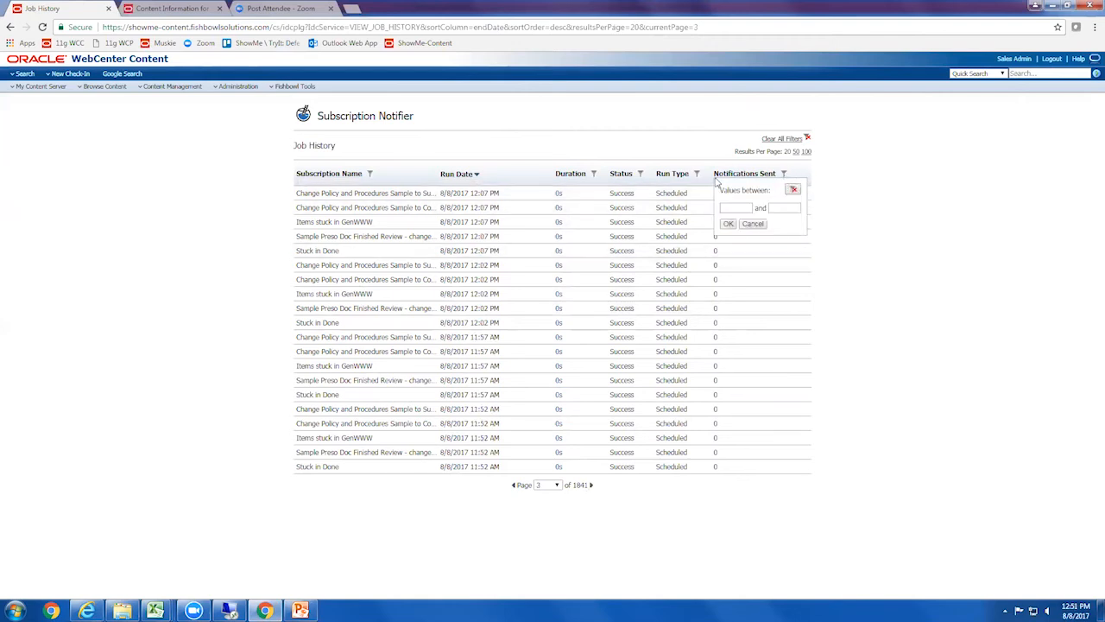
{"action": "left_click", "coordinate": [696, 174]}
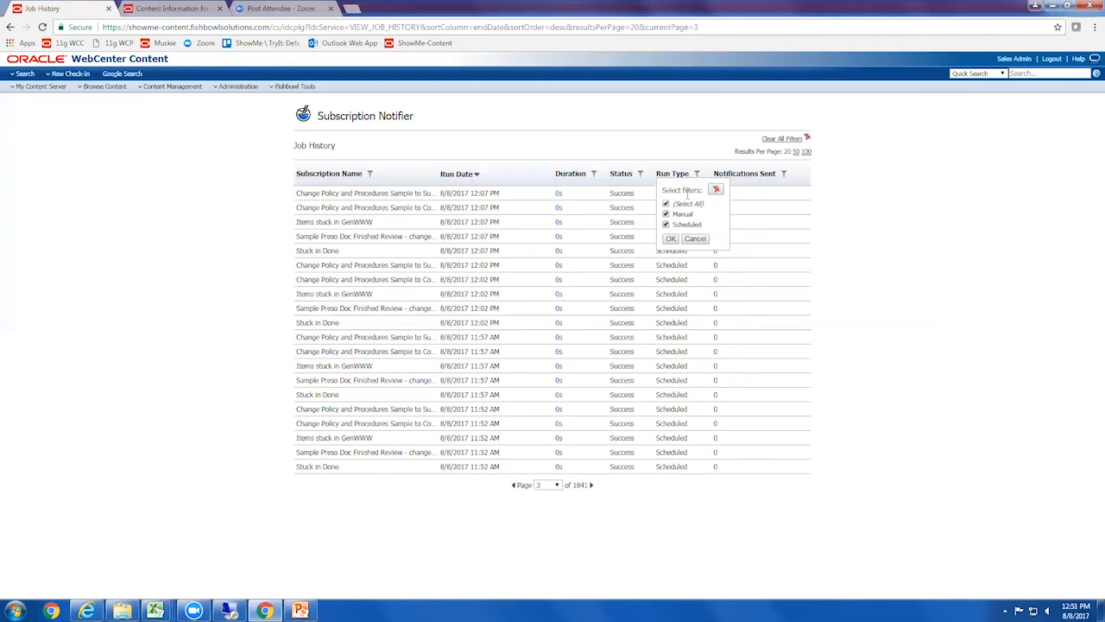
{"action": "left_click", "coordinate": [665, 203]}
{"action": "left_click", "coordinate": [665, 214]}
{"action": "left_click", "coordinate": [671, 239]}
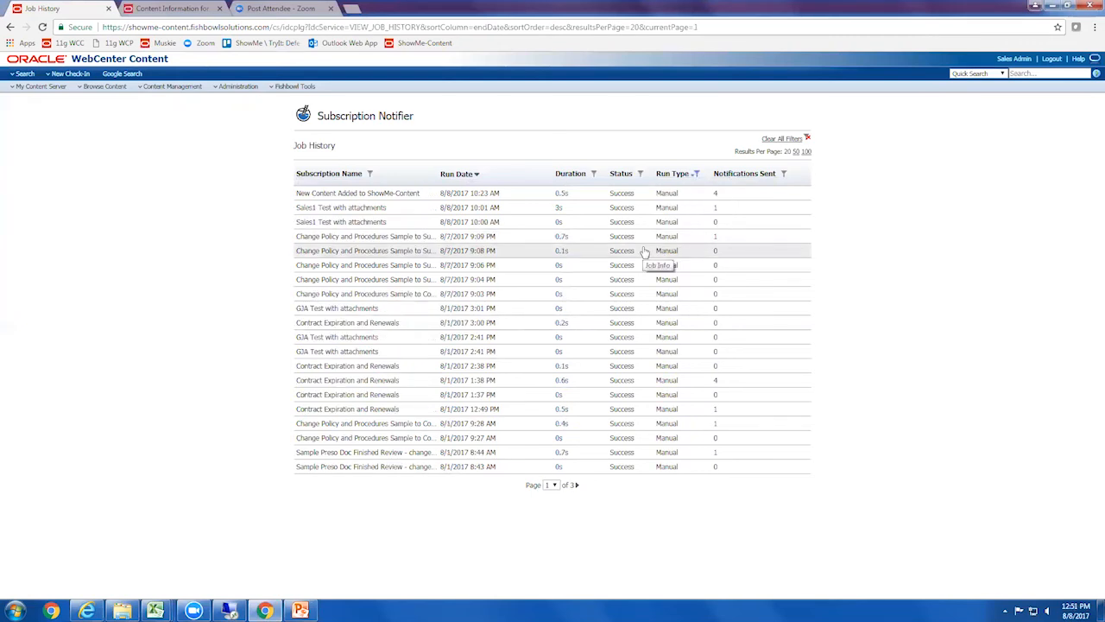